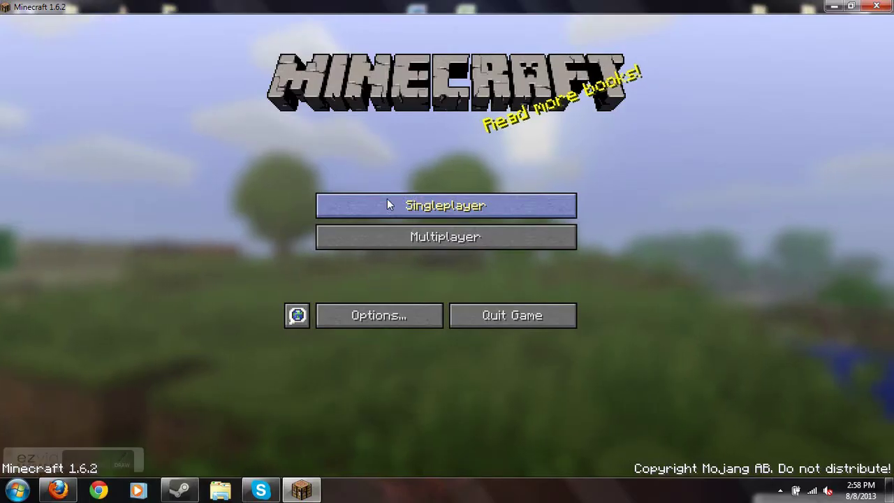
- Load the saved world 'Awesome' from the Singleplayer Select World list
left_click(387, 198)
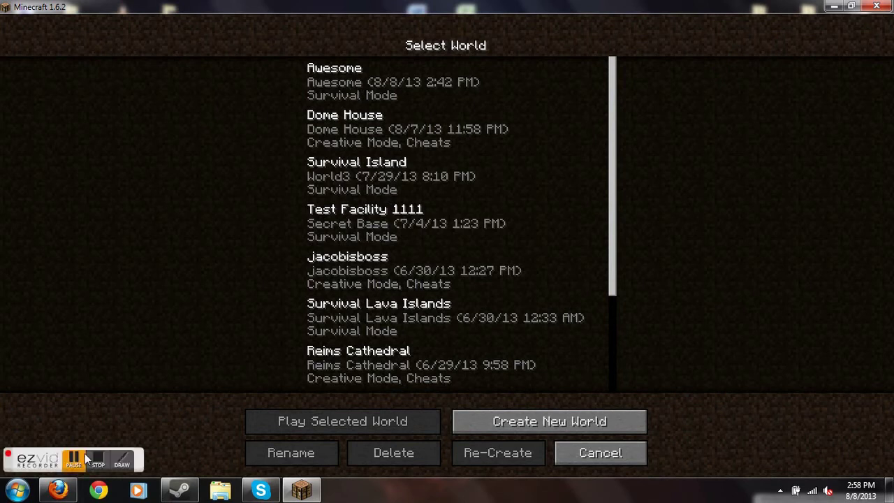
double_click(415, 95)
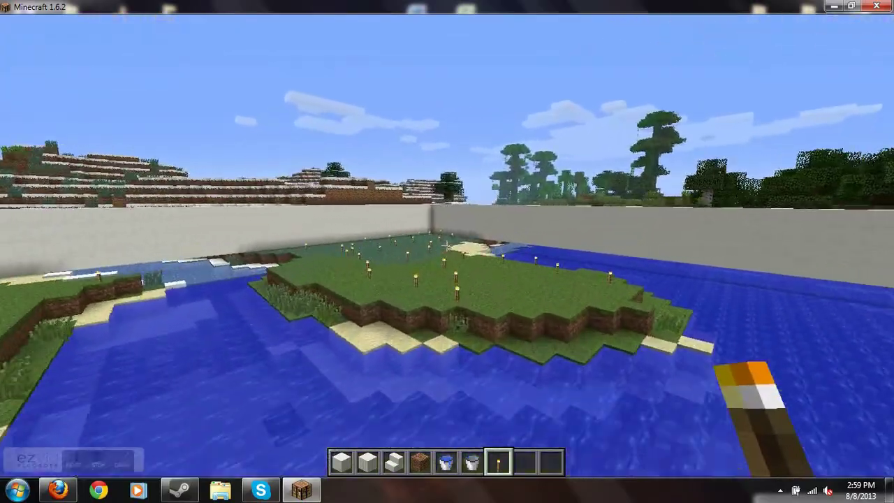
scroll(447, 251, "up", 3)
scroll(447, 251, "up", 2)
scroll(447, 251, "up", 1)
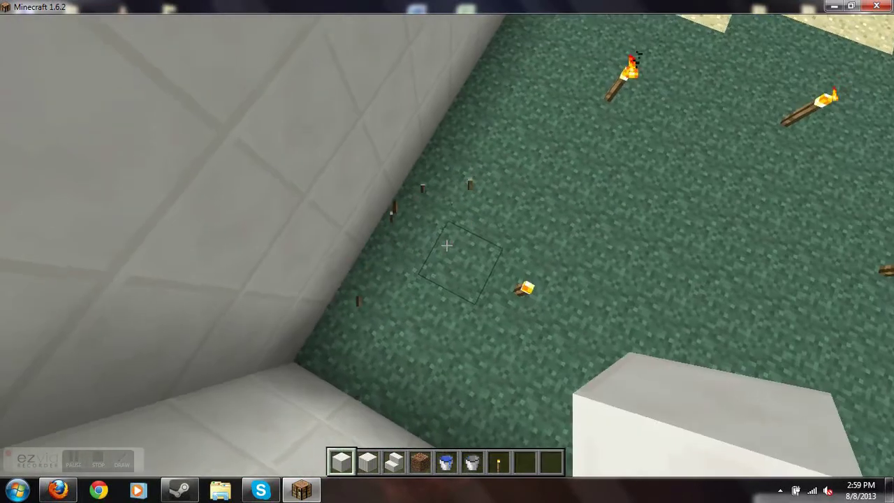
- Place the first quartz blocks on the grass along the wall base
right_click(448, 244)
right_click(447, 244)
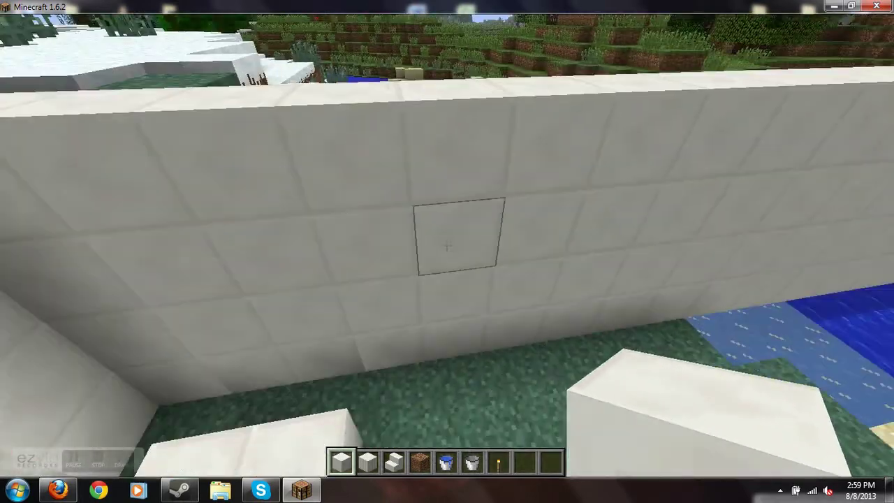
key("space")
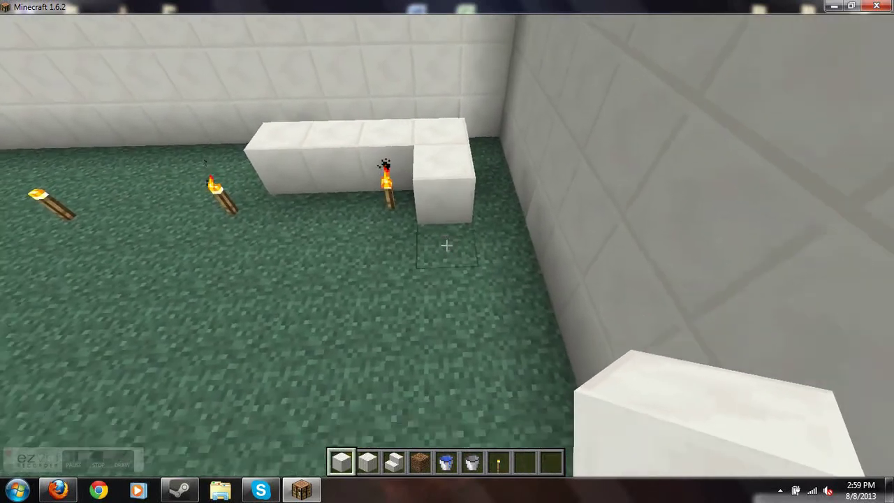
right_click(447, 246)
right_click(446, 246)
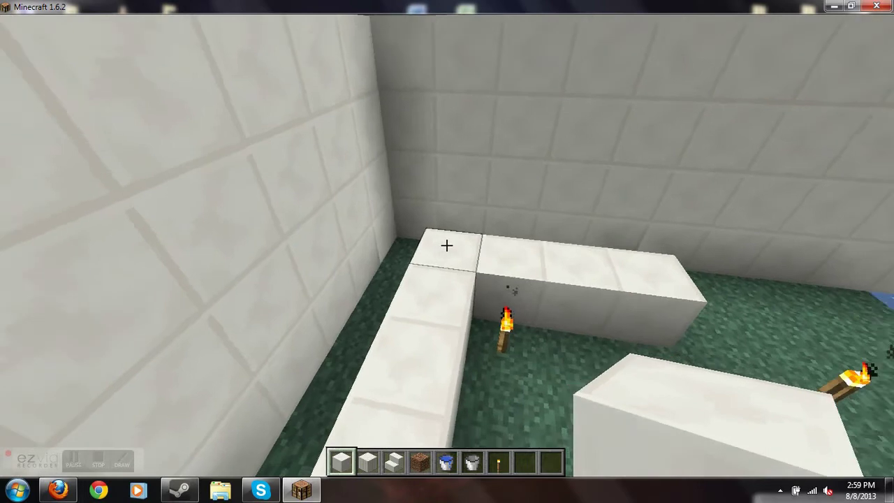
right_click(447, 246)
right_click(447, 246)
- Stack quartz into a taller column and fill in the wall section
right_click(447, 246)
right_click(446, 246)
right_click(446, 246)
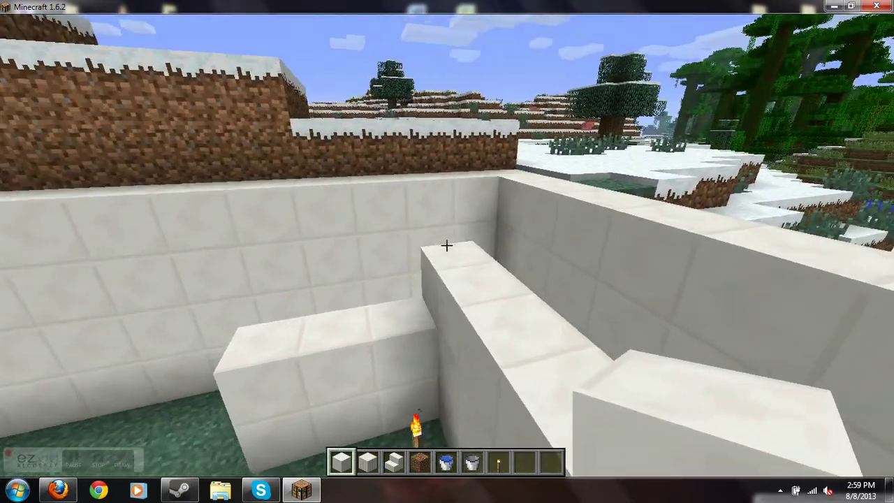
right_click(447, 246)
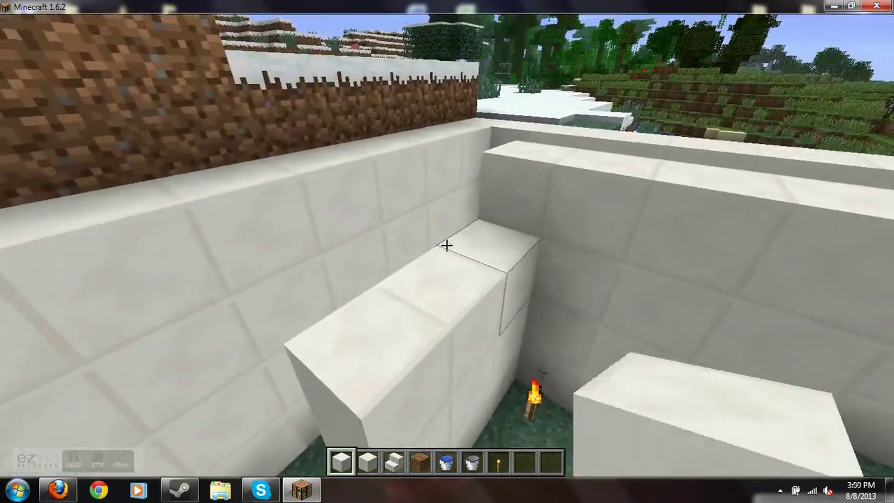
right_click(446, 246)
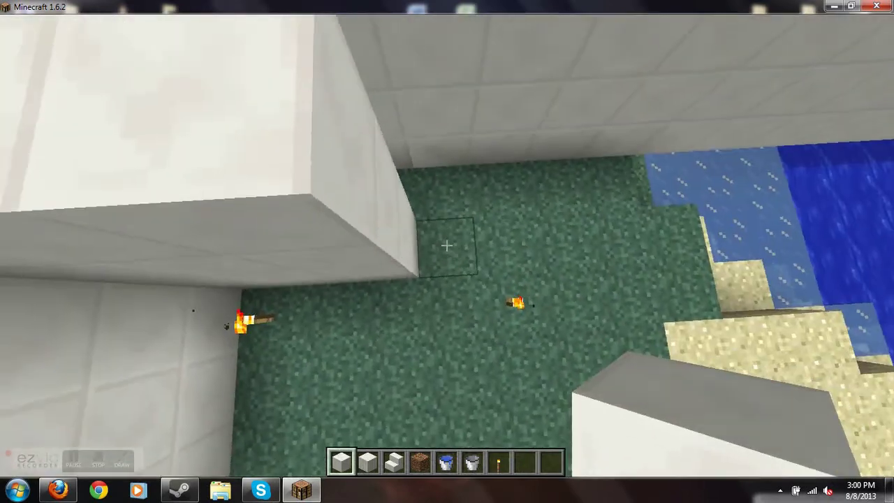
- Lay a ground row of quartz blocks beside the wall toward the water
right_click(447, 246)
right_click(446, 245)
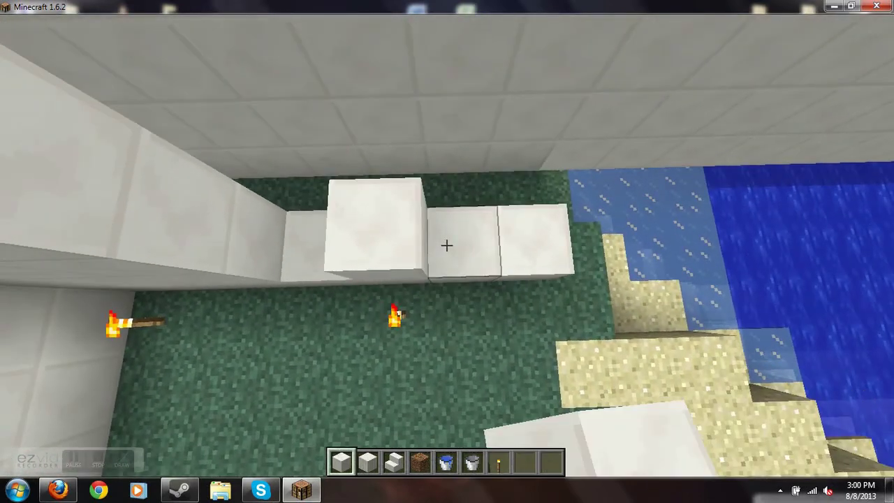
right_click(447, 246)
right_click(446, 246)
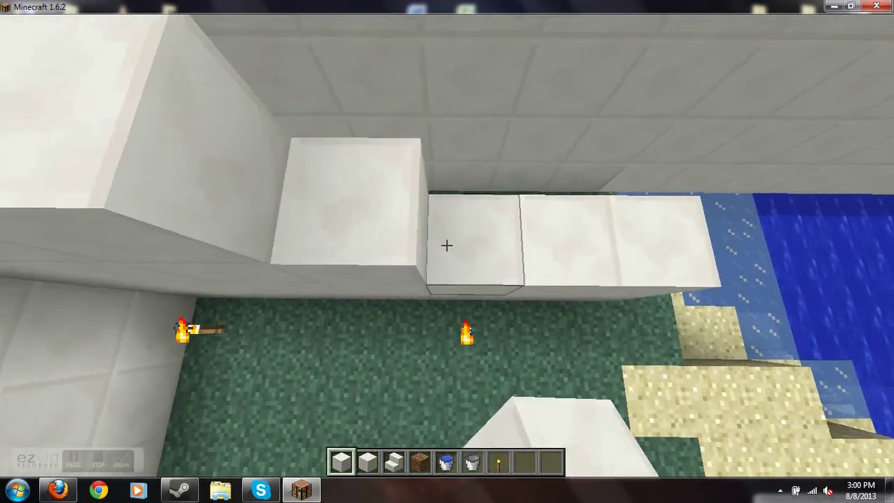
right_click(446, 246)
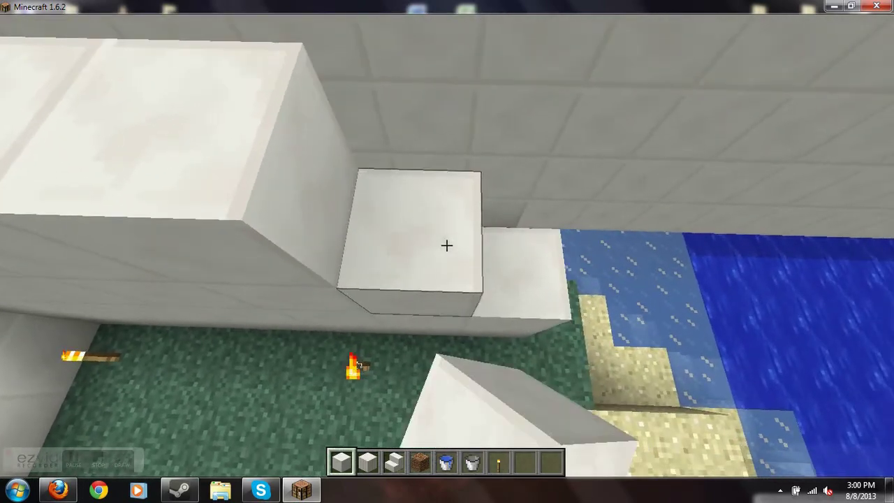
right_click(447, 246)
right_click(446, 246)
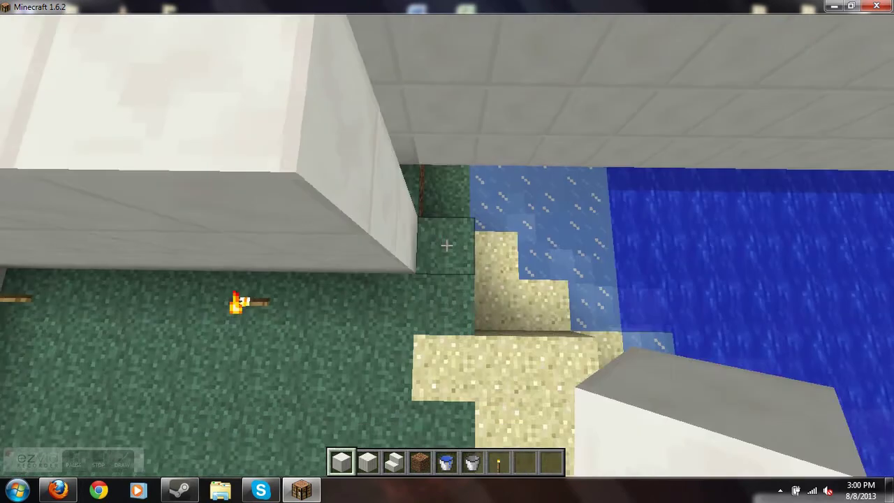
right_click(446, 246)
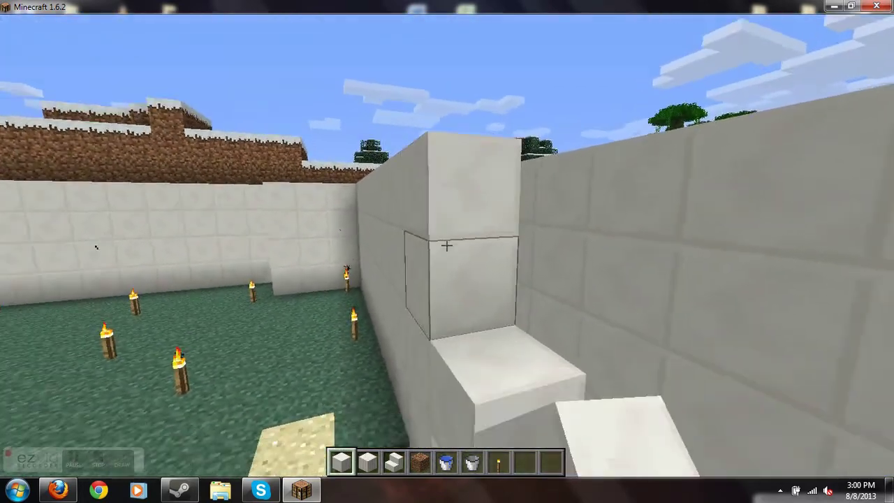
right_click(446, 246)
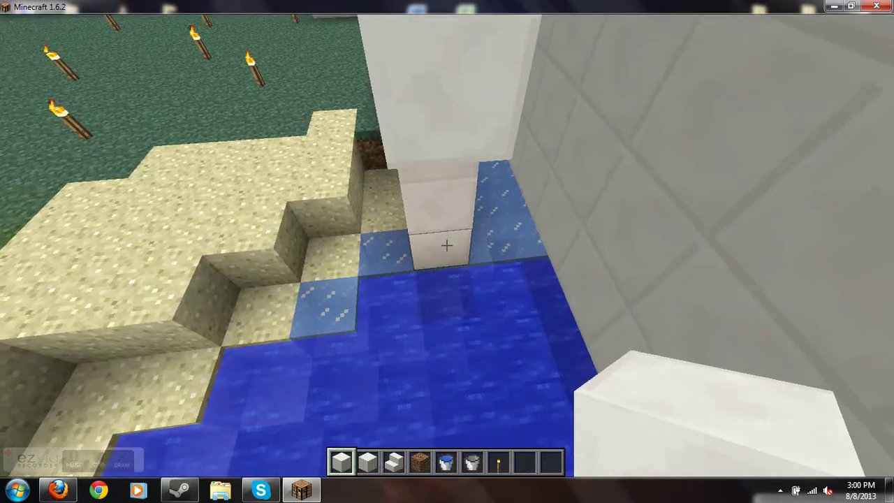
- Place a quartz block in the water and break the misplaced column blocks
right_click(446, 244)
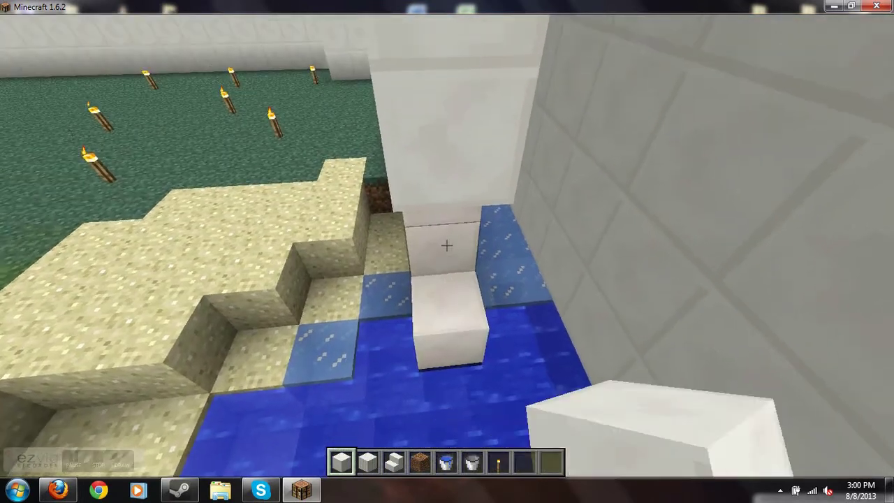
left_click(447, 244)
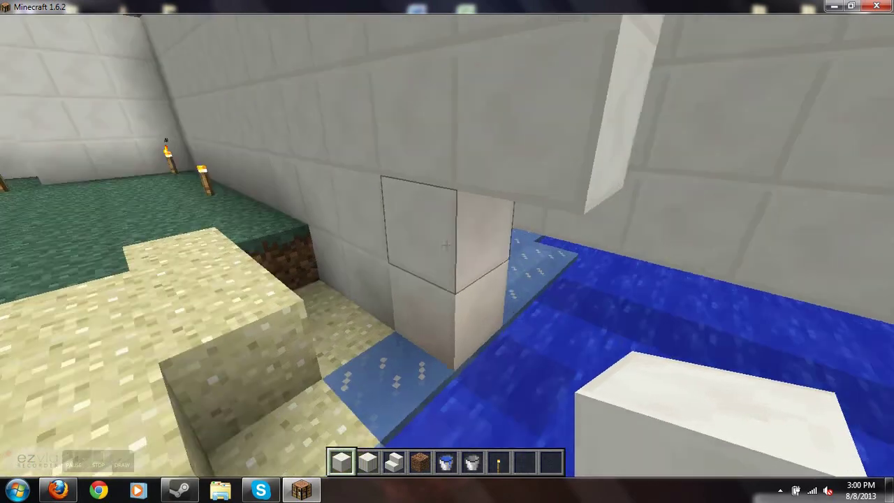
left_click(446, 244)
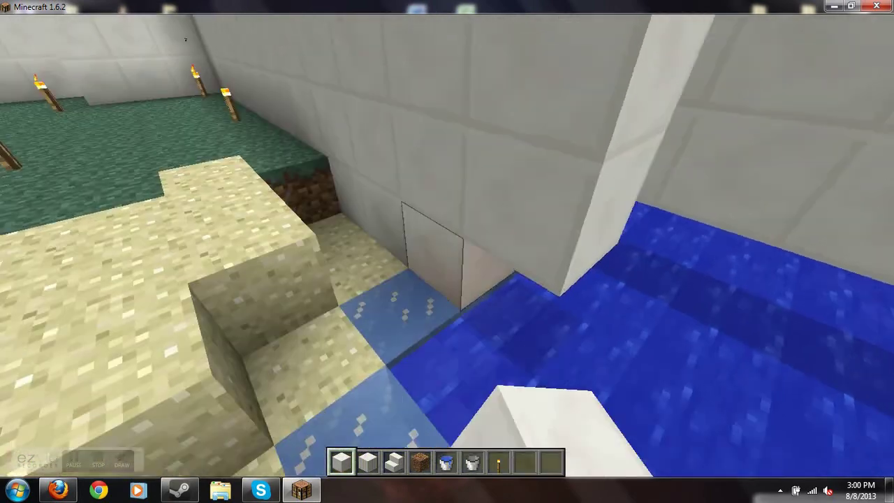
- Clear the extra column block and extend the quartz row along the wall over the river
left_click(446, 244)
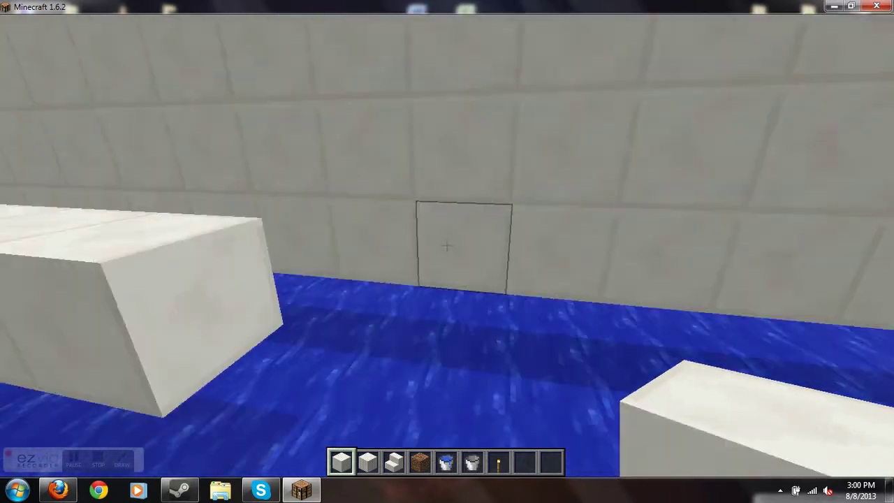
right_click(447, 246)
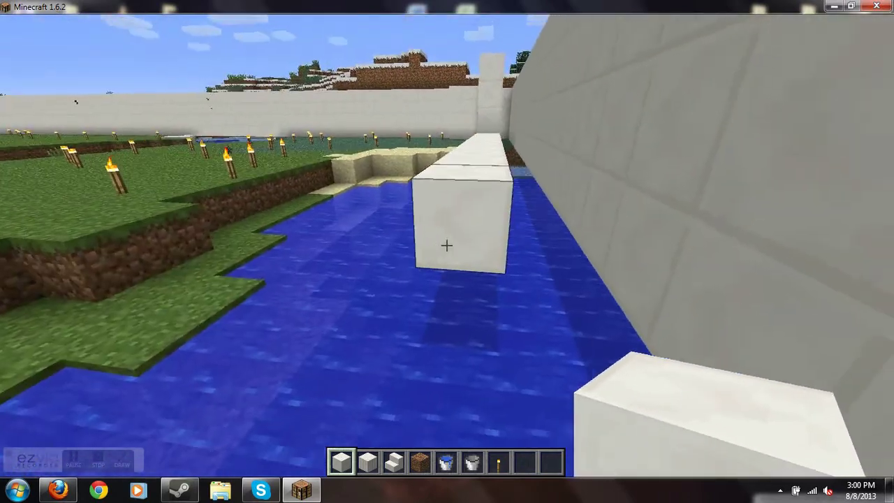
right_click(447, 246)
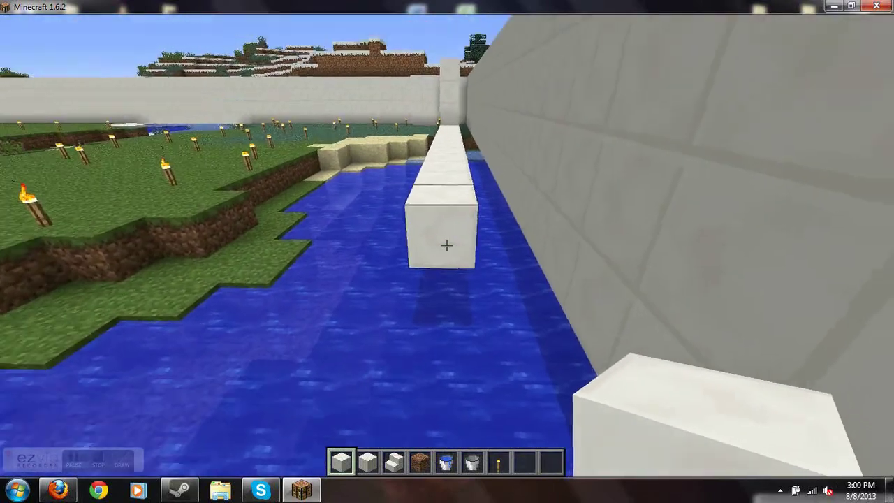
right_click(447, 245)
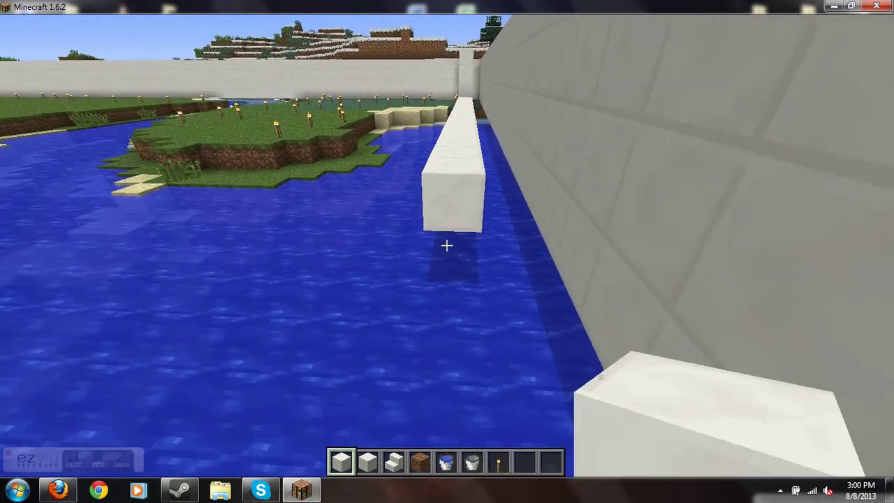
right_click(447, 245)
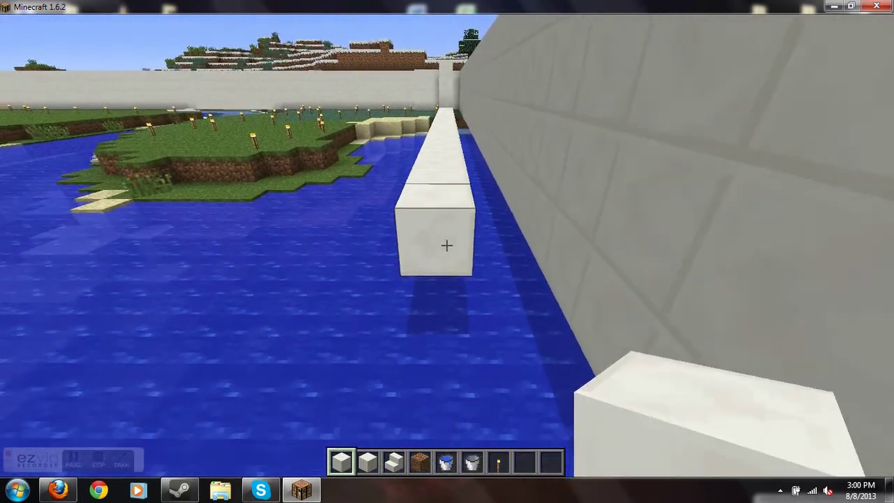
right_click(448, 245)
left_click(447, 246)
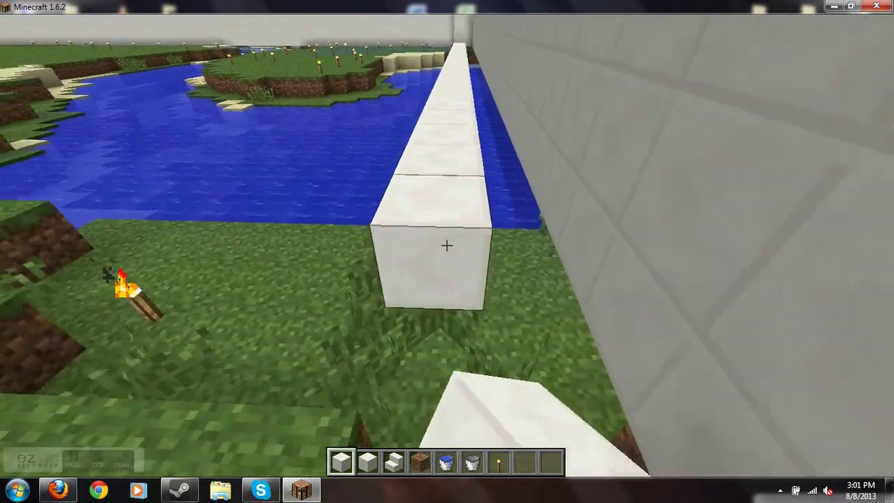
scroll(447, 245, "down", 1)
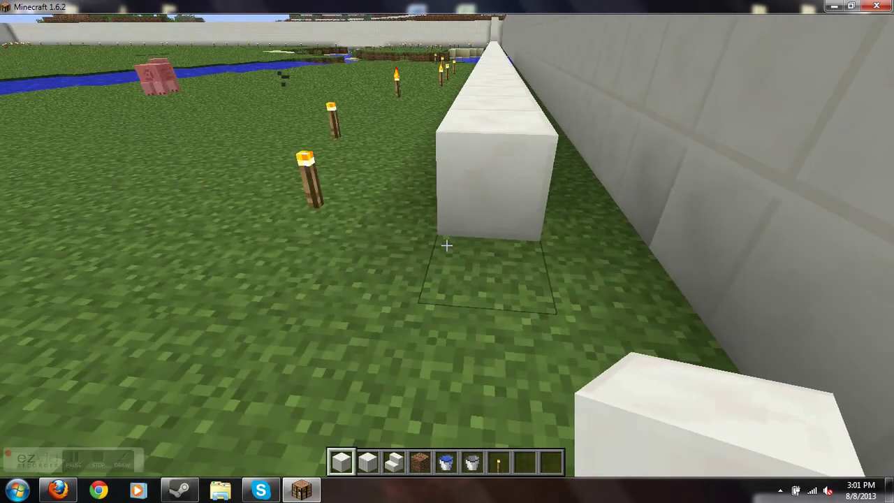
- Extend the quartz row onto the grass and knock down the torch in front
right_click(447, 245)
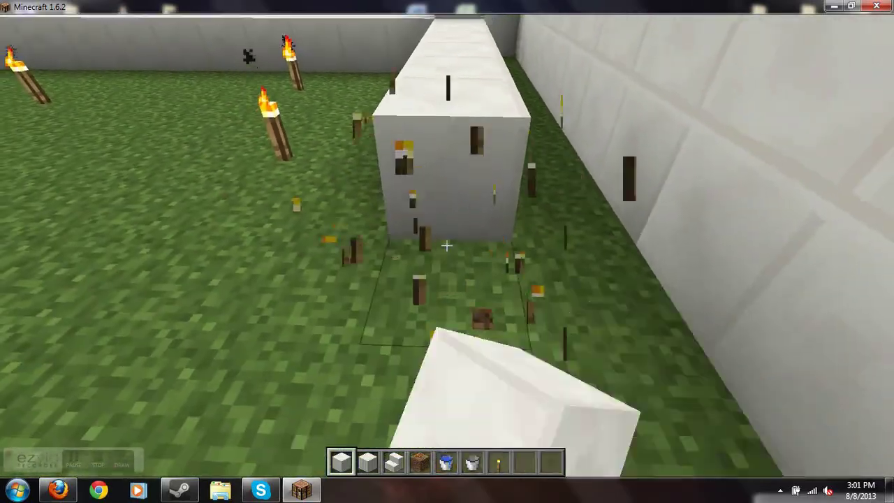
right_click(447, 246)
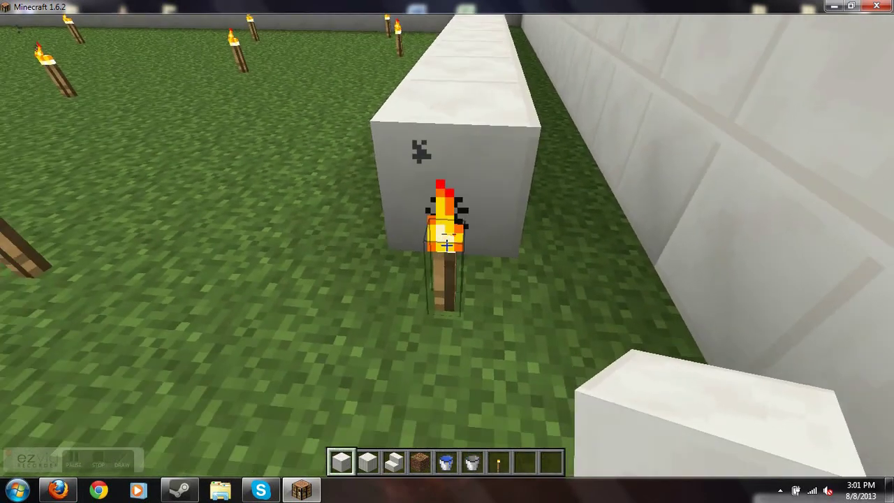
left_click(447, 246)
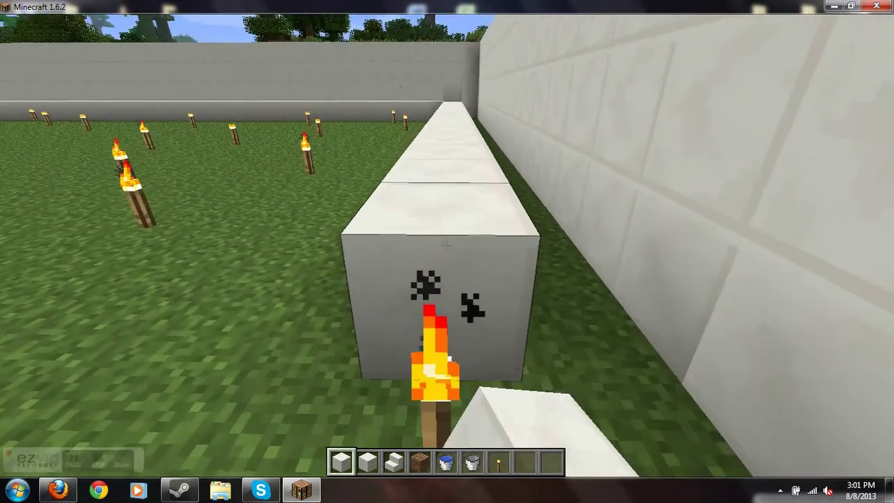
right_click(447, 246)
left_click(447, 246)
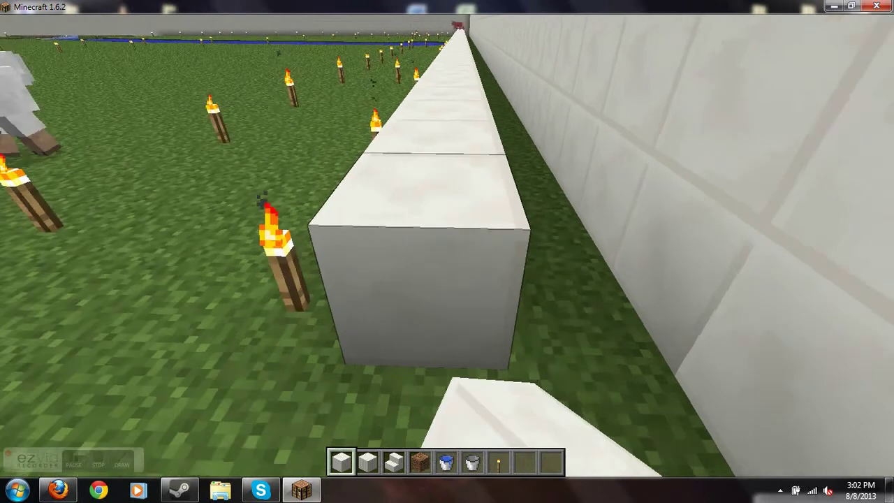
- Replace the quartz block over the torch to fill the row's gap, then dig the grass ahead
key("w")
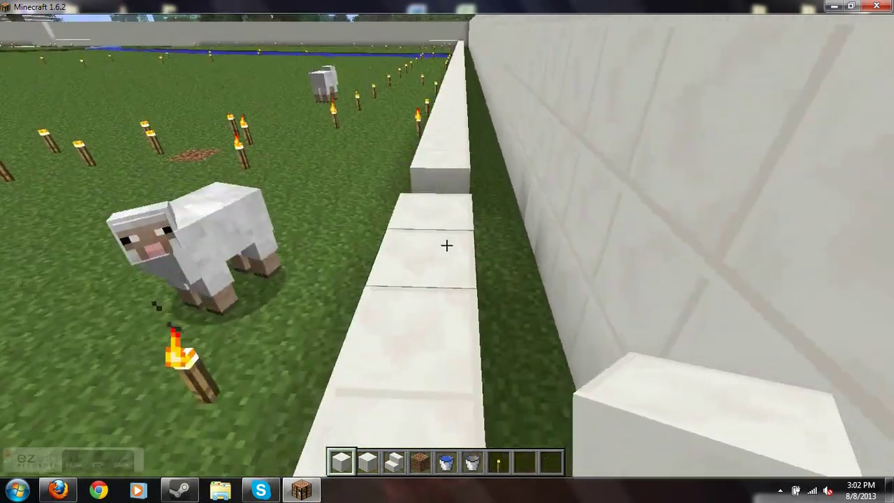
left_click(447, 245)
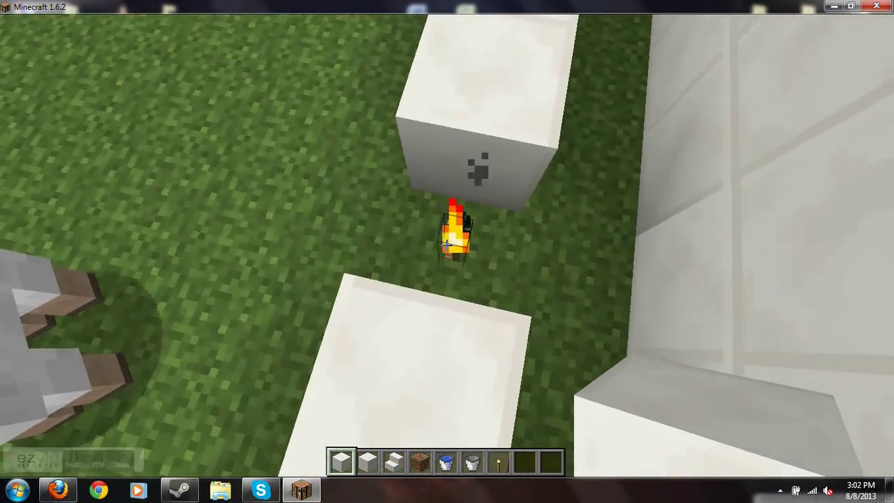
right_click(447, 246)
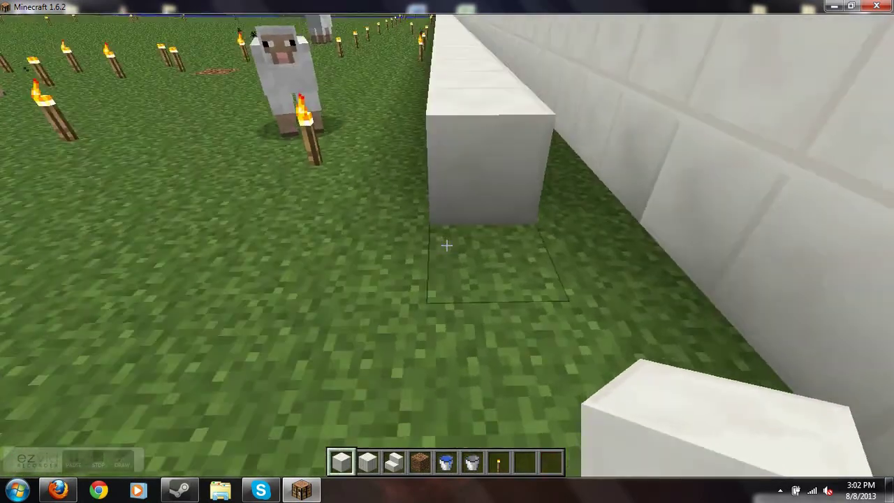
left_click(448, 246)
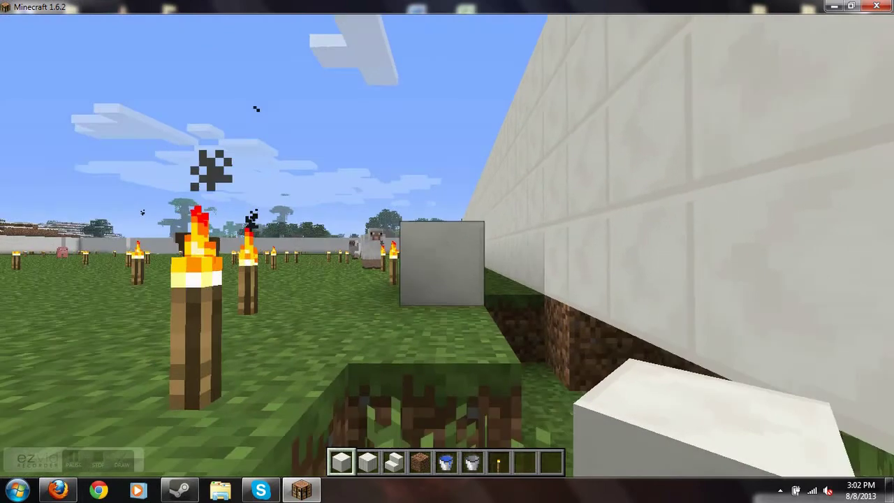
key("s")
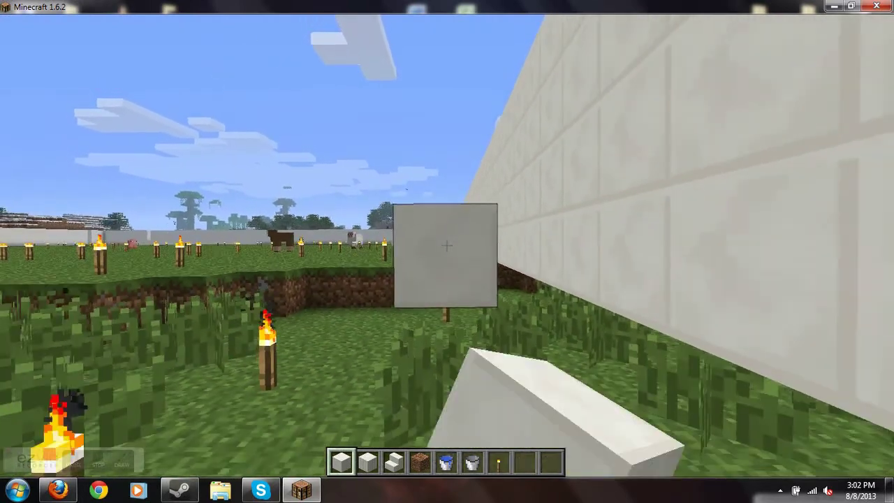
- Pause the game, adjust the system volume, and resume playing
key("Escape")
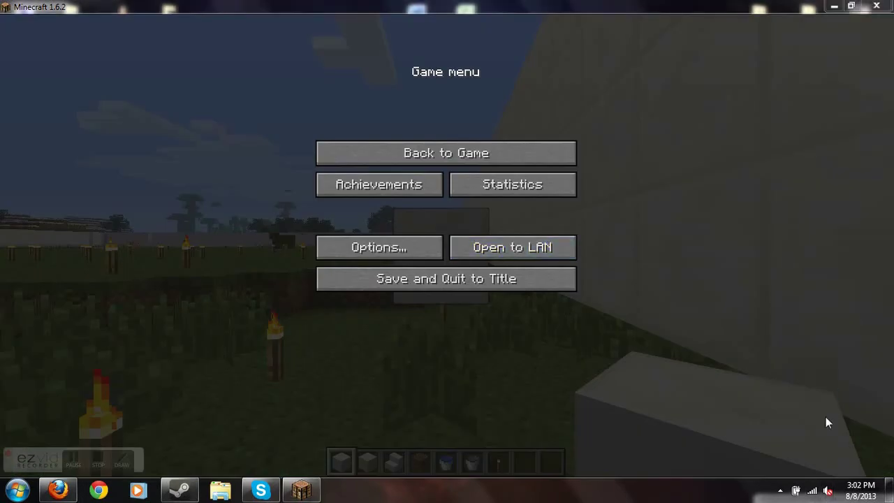
left_click(828, 491)
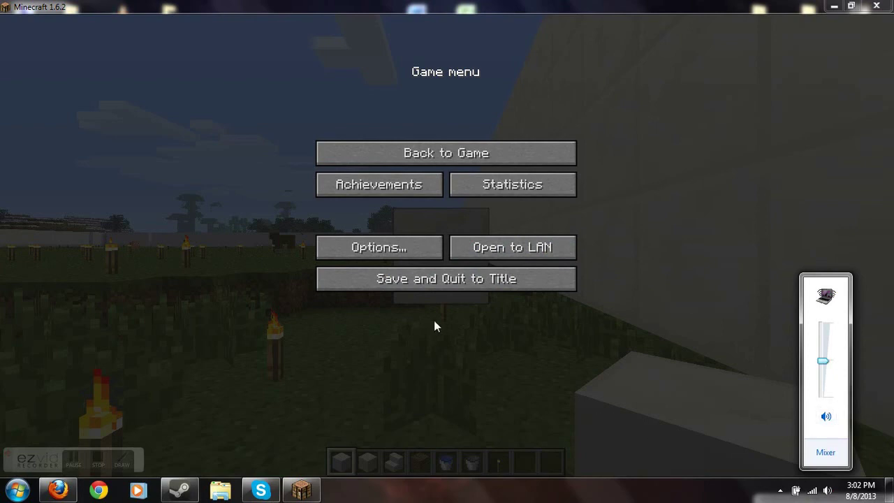
left_click(407, 159)
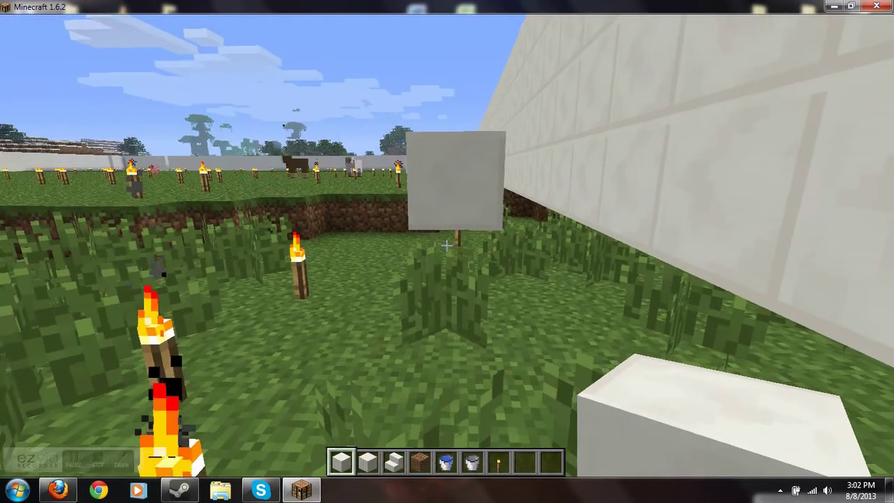
- Walk to the floating quartz block and break the misplaced quartz blocks ahead
key("w")
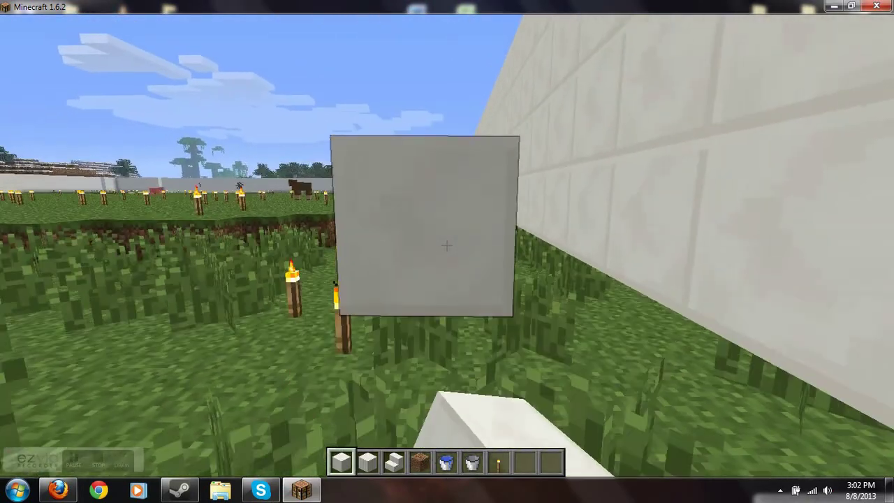
key("w")
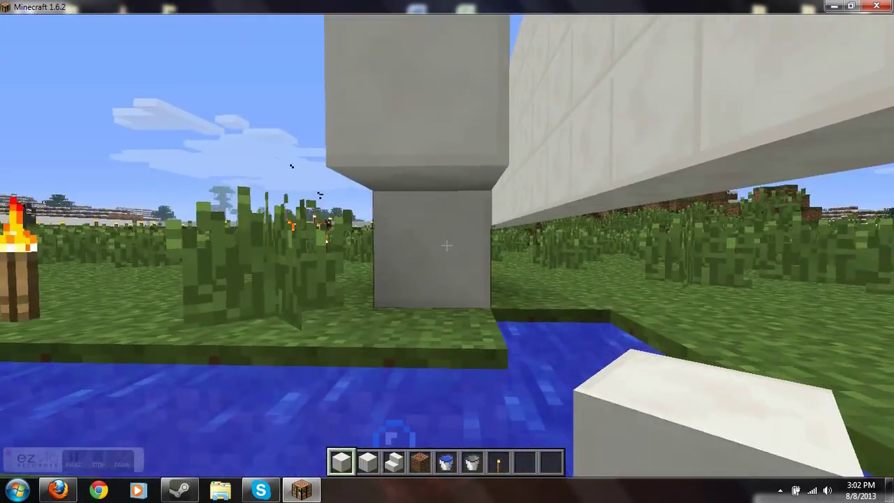
left_click(447, 245)
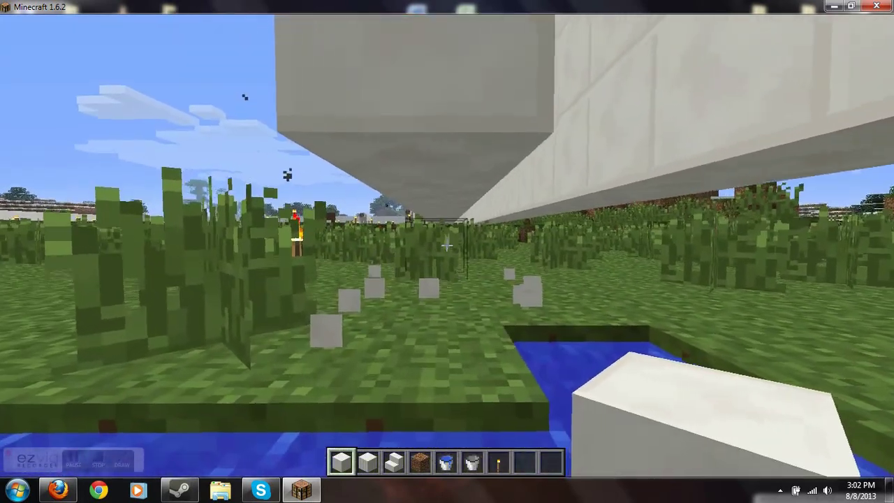
key("w")
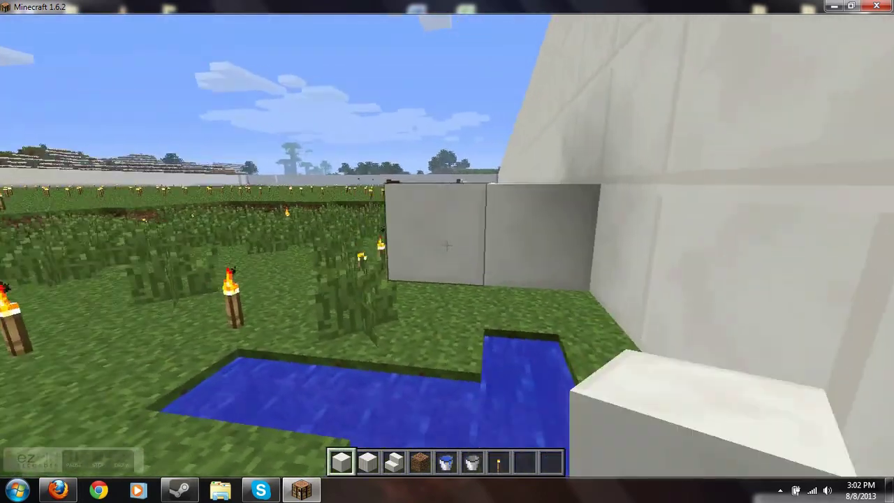
left_click(447, 245)
key("w")
key("w")
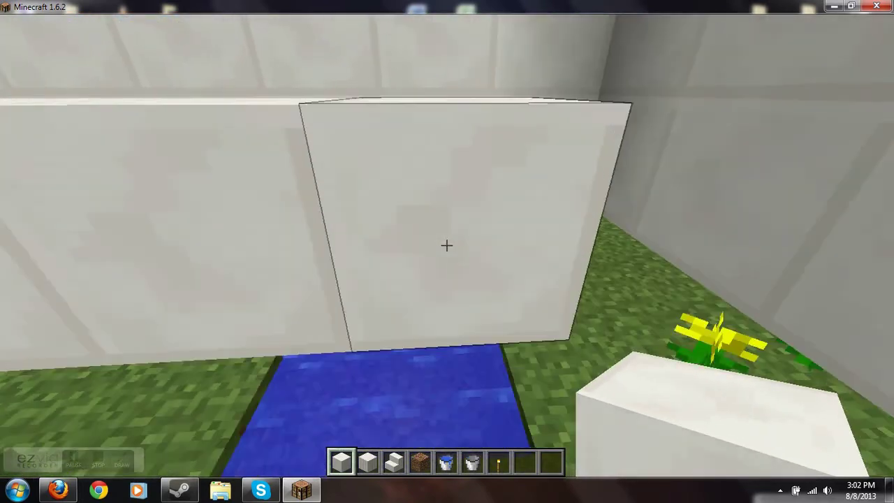
key("s")
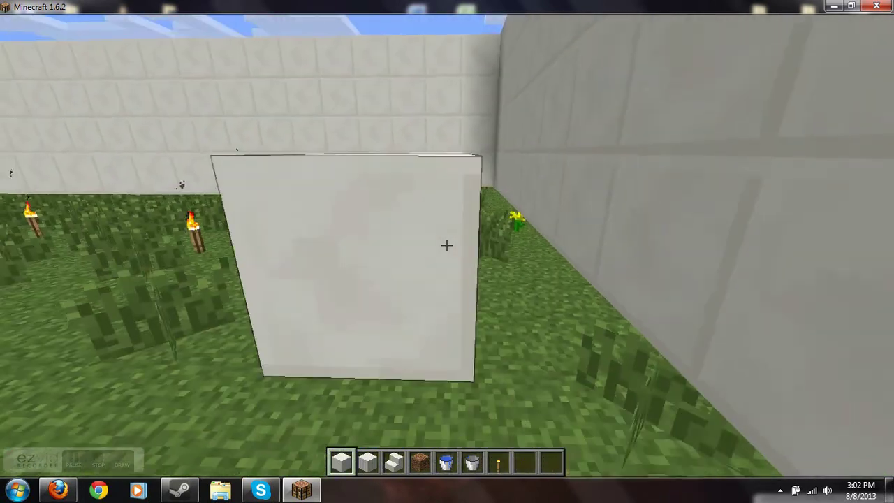
- Place a quartz block under the floating one and break stray blocks in the row
right_click(447, 245)
key("w")
left_click(447, 245)
key("w")
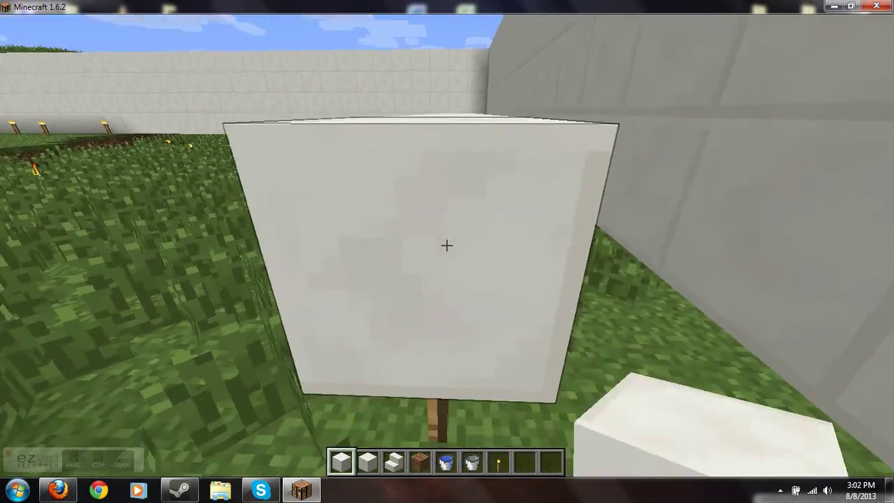
key("w")
left_click(447, 245)
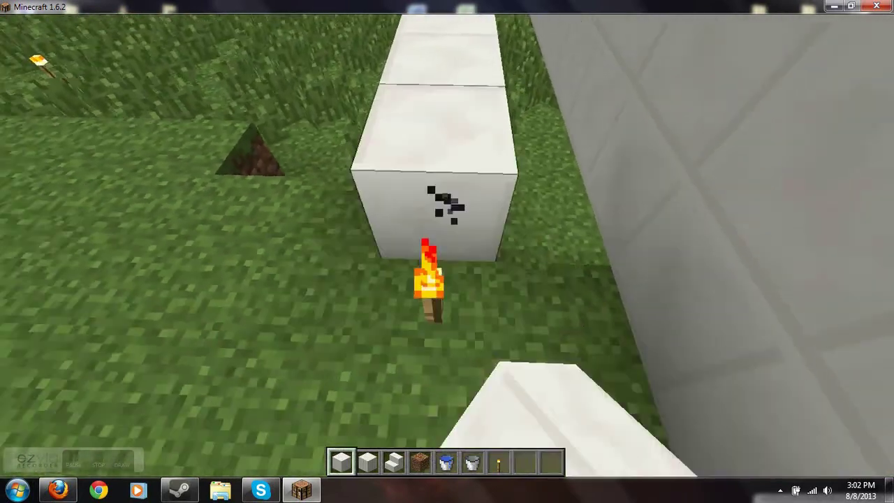
left_click(447, 246)
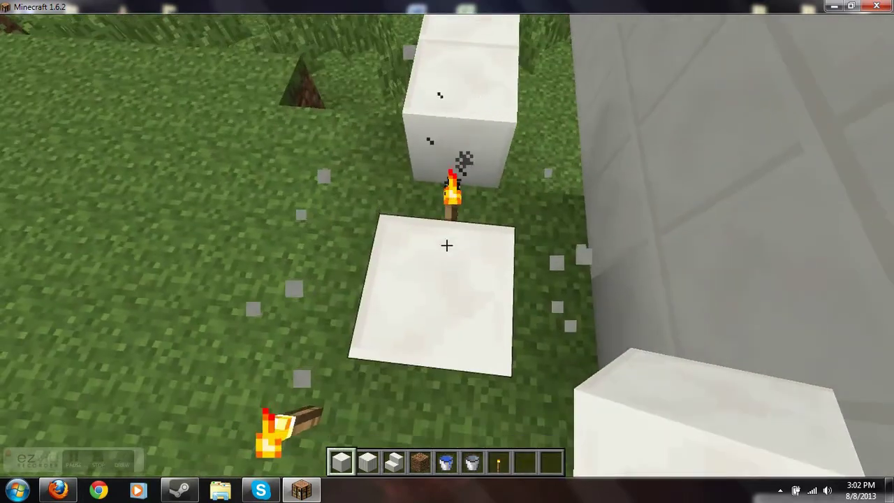
- Move along the wall and add three quartz blocks to the path
key("w")
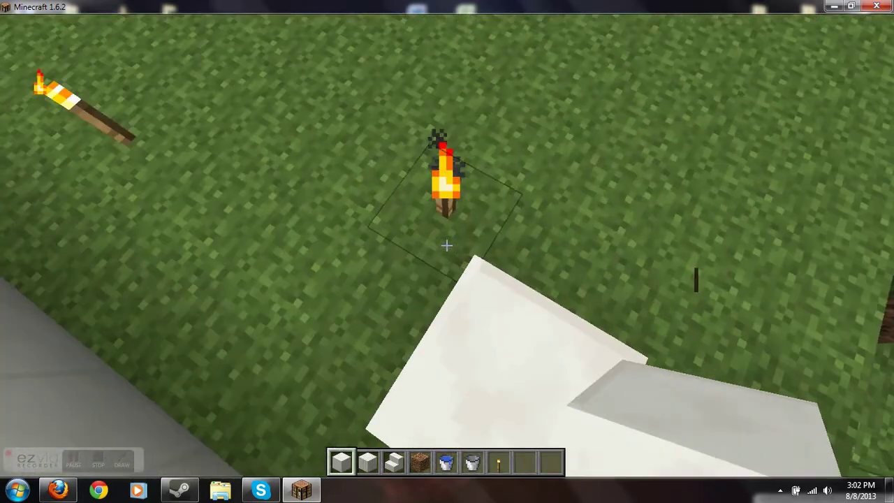
key("w")
key("w")
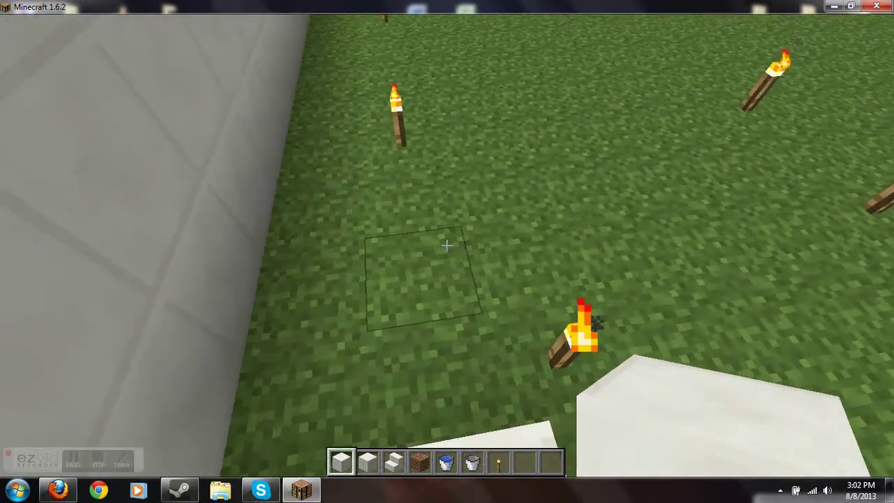
key("w")
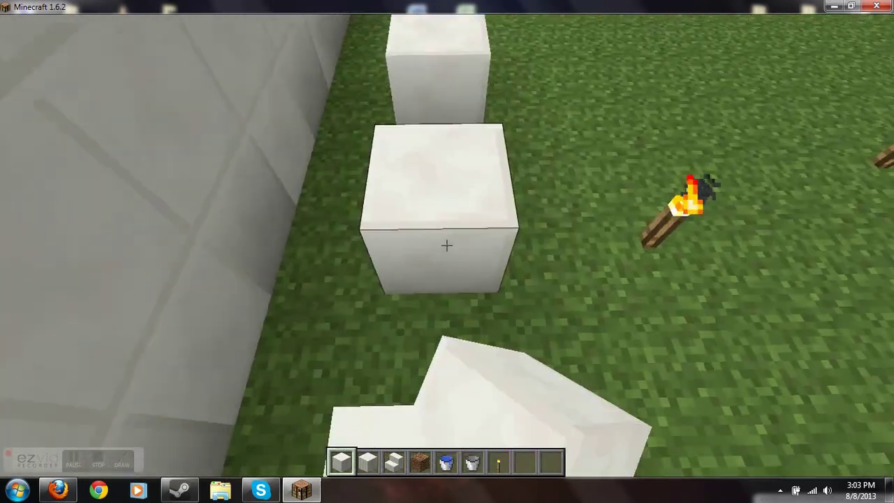
right_click(448, 244)
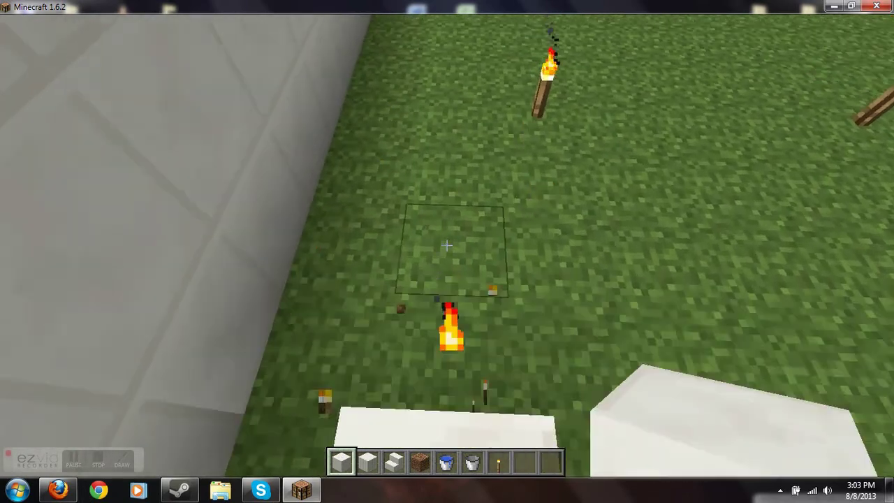
right_click(447, 244)
right_click(447, 245)
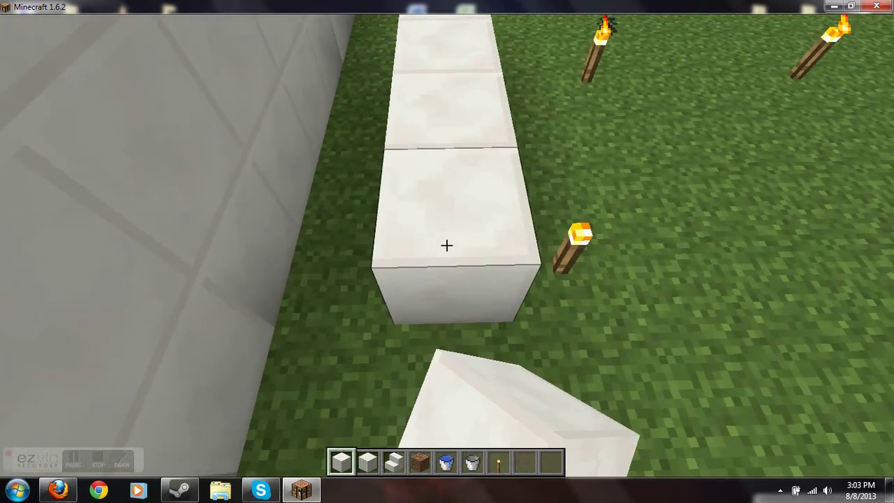
- Extend the quartz row across the grass field, fixing misplaced blocks, then pause the game
key("w")
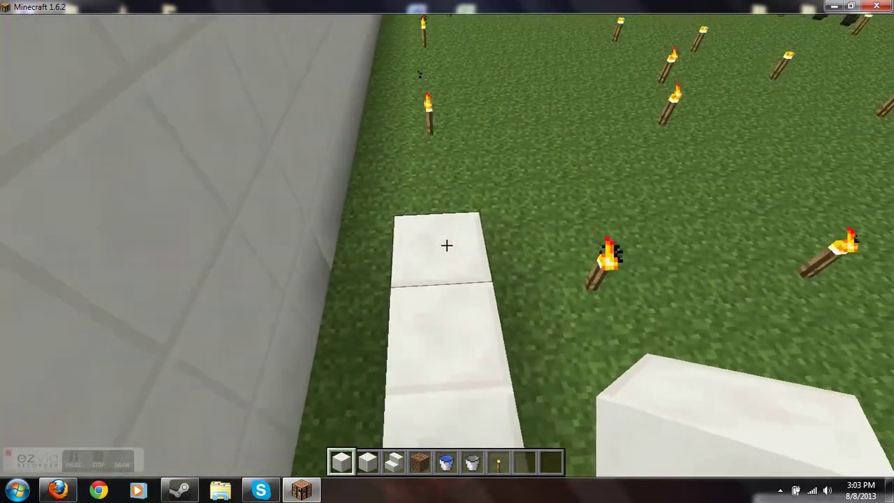
key("w")
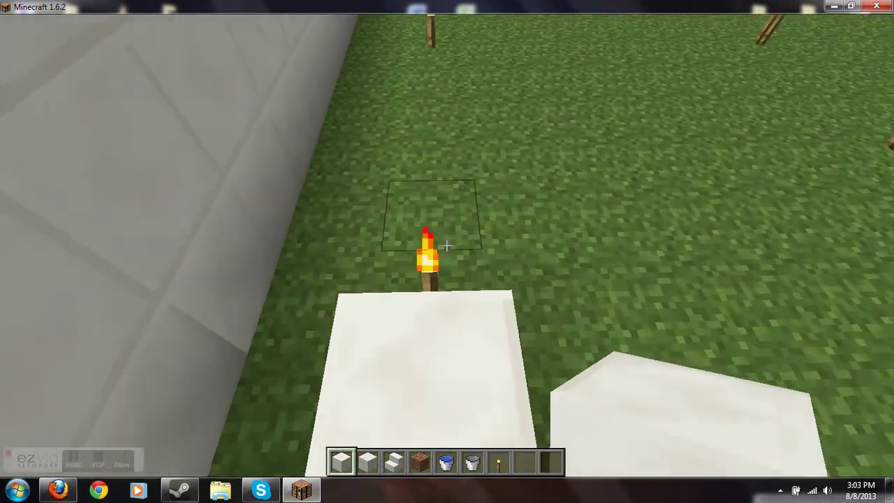
right_click(447, 246)
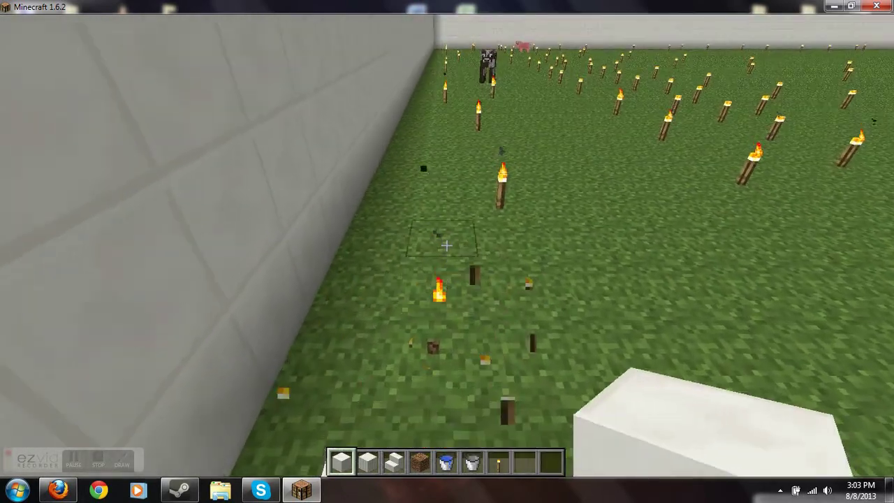
right_click(447, 245)
right_click(447, 246)
left_click(448, 245)
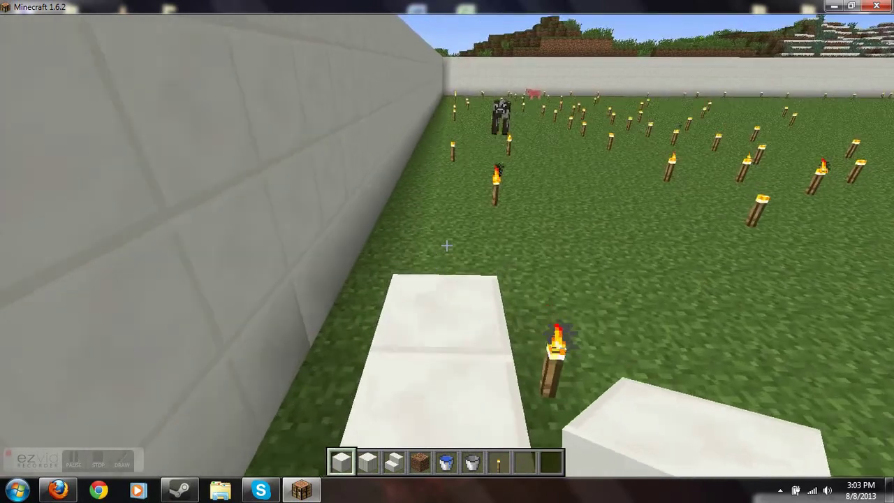
right_click(447, 246)
left_click(447, 246)
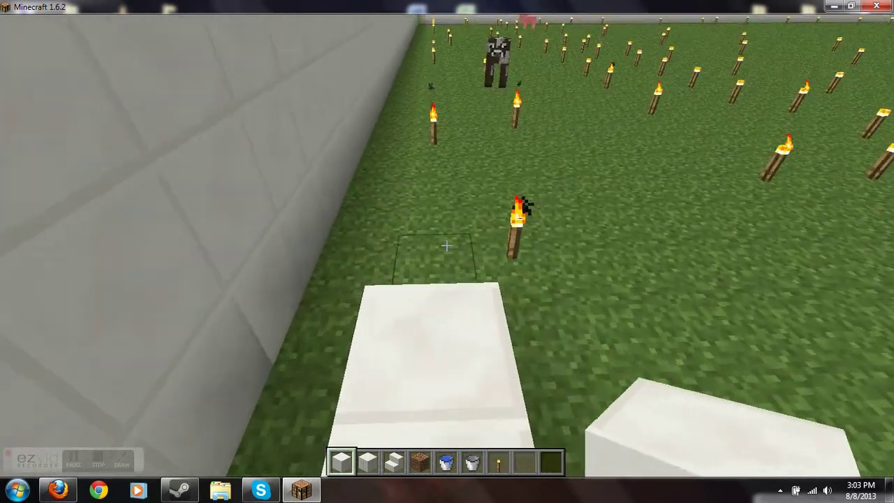
right_click(447, 246)
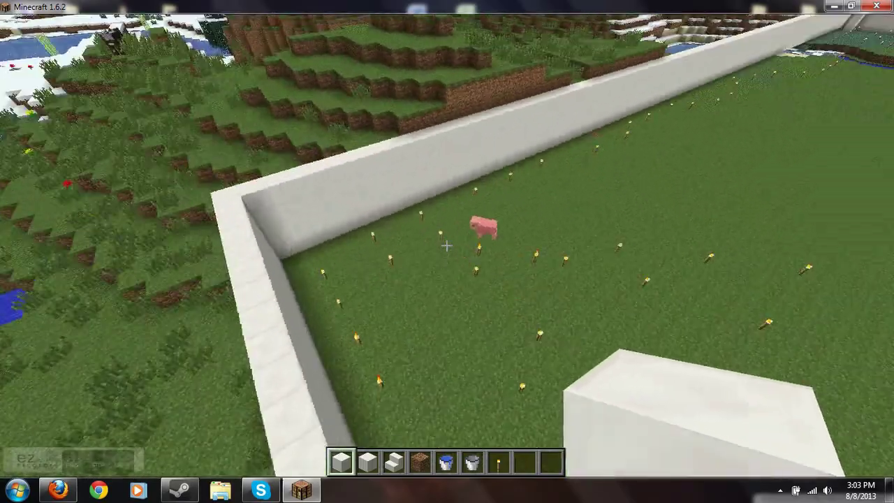
key("Escape")
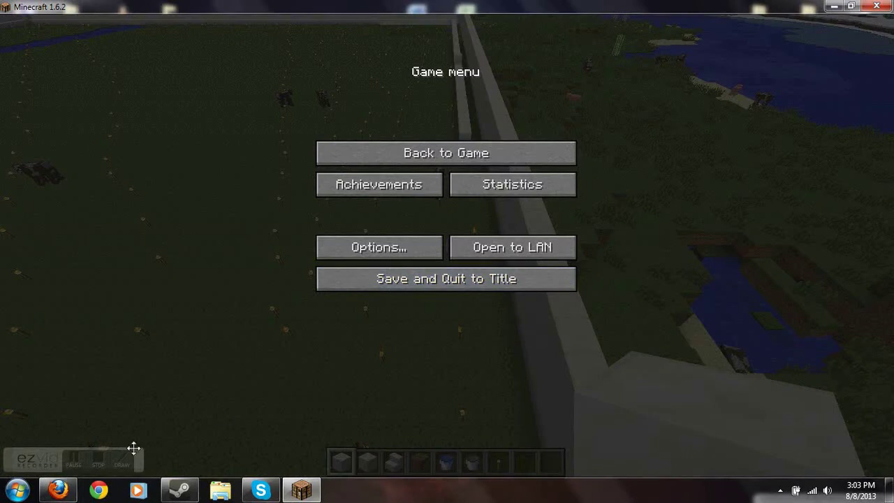
- Start a 3-minute countdown on an online timer found by searching Google for 'timer'
left_click(58, 490)
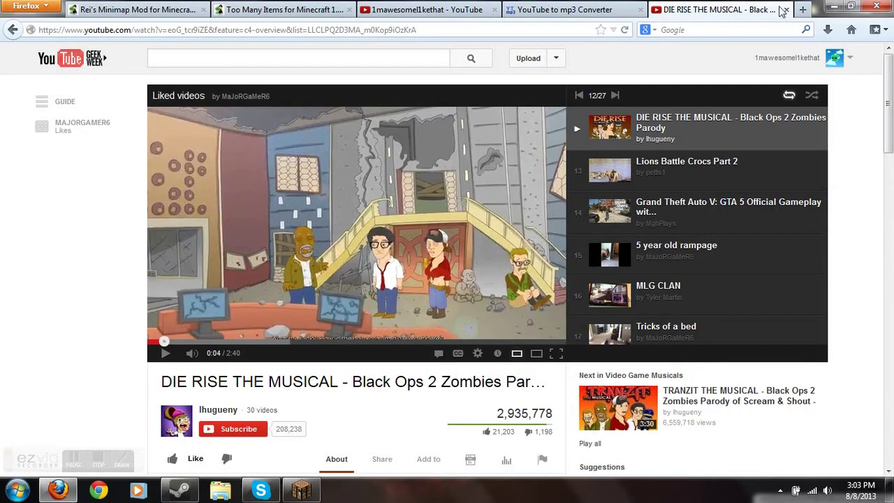
left_click(804, 10)
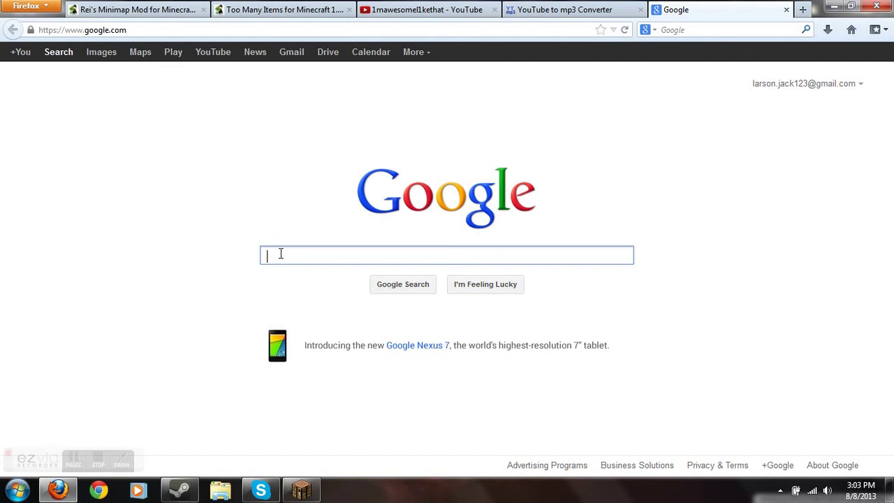
type("tim")
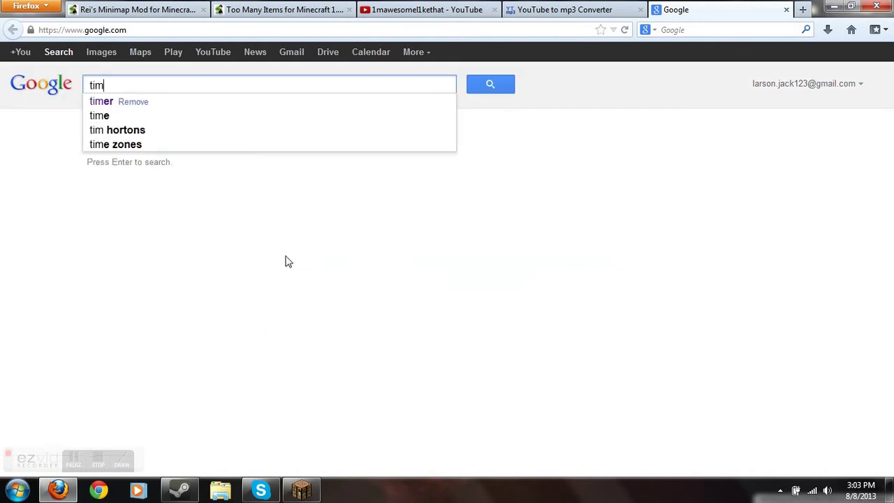
left_click(101, 101)
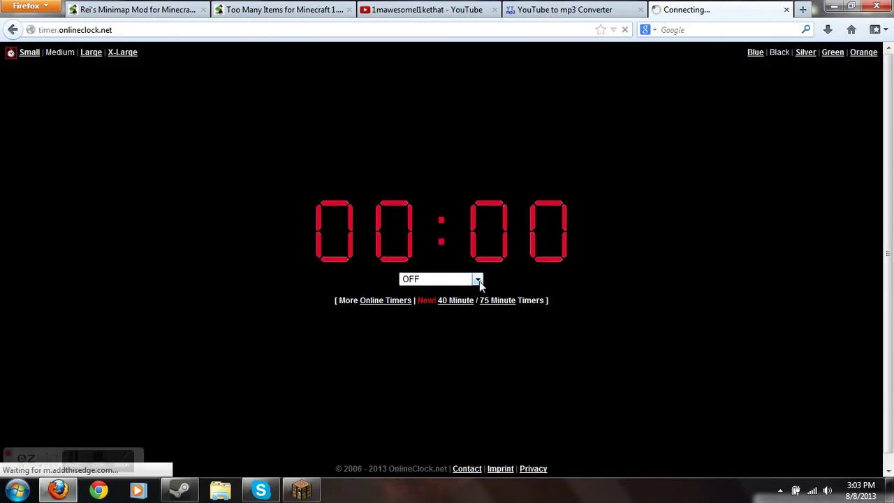
left_click(479, 281)
left_click(437, 351)
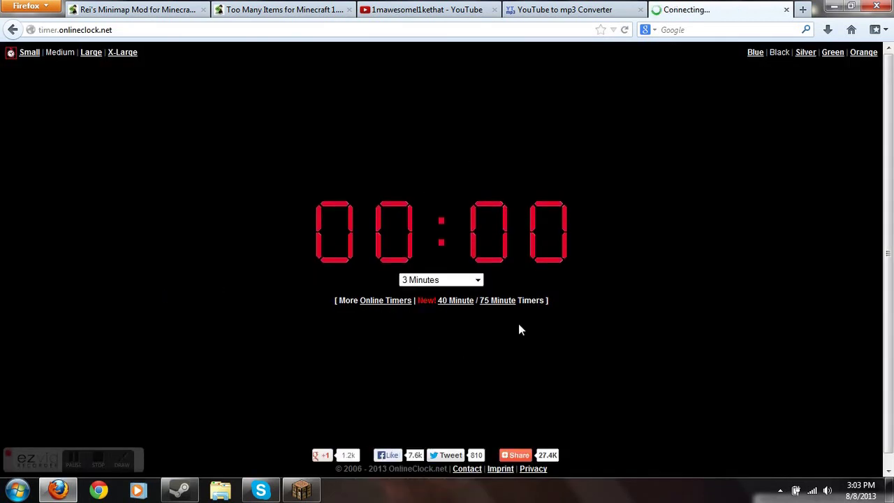
- Return to the game, fly to the row's end, and break the end block and torch
left_click(834, 7)
key("Escape")
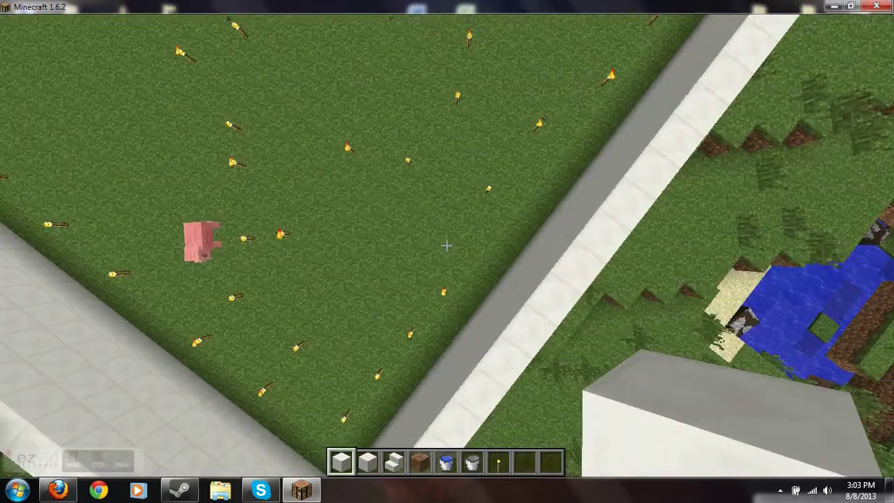
key("w")
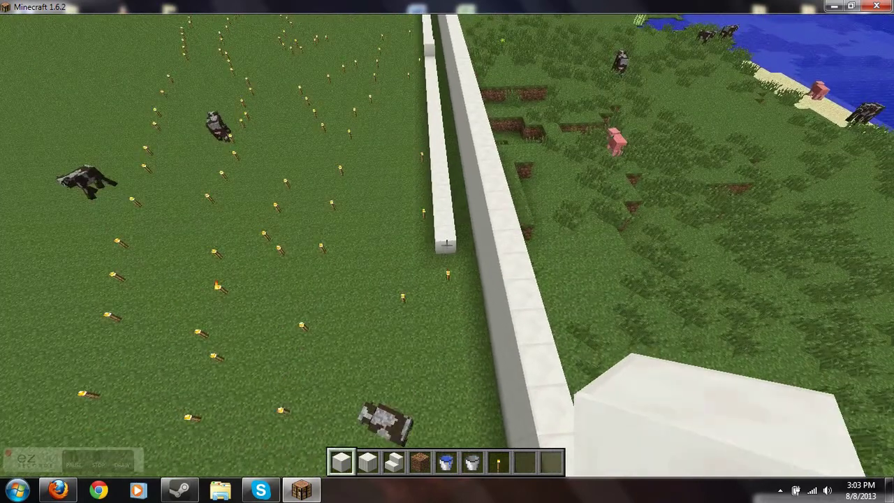
key("shift")
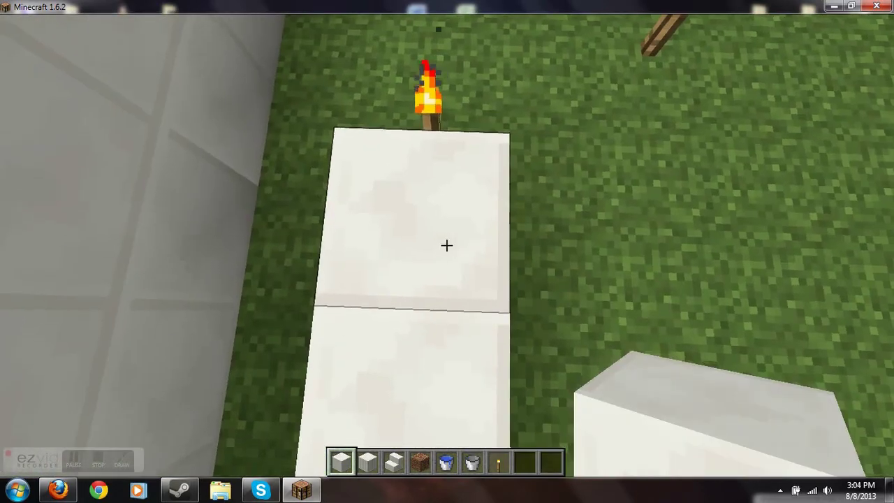
left_click(447, 245)
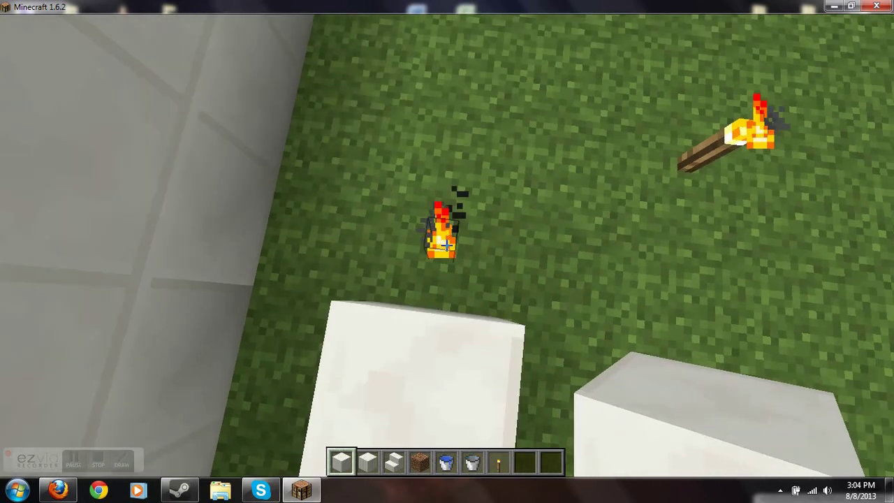
left_click(447, 245)
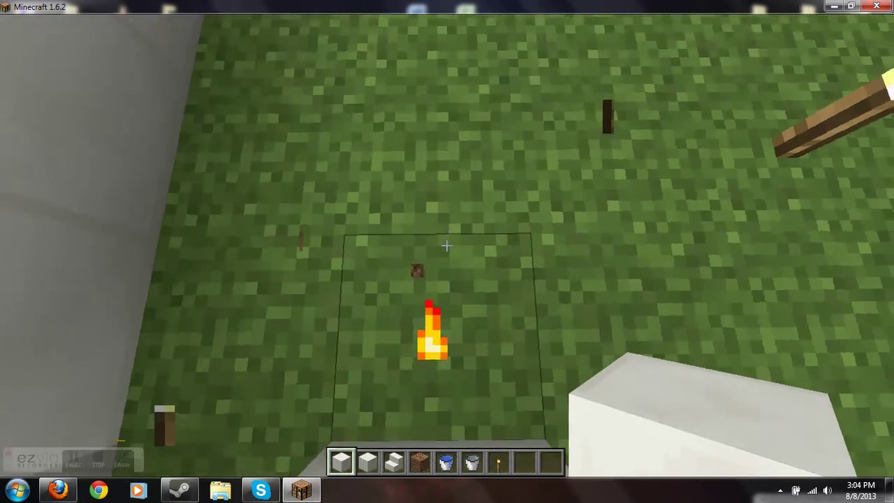
- Place five quartz blocks on the grass along the wall
right_click(447, 245)
right_click(447, 245)
right_click(447, 245)
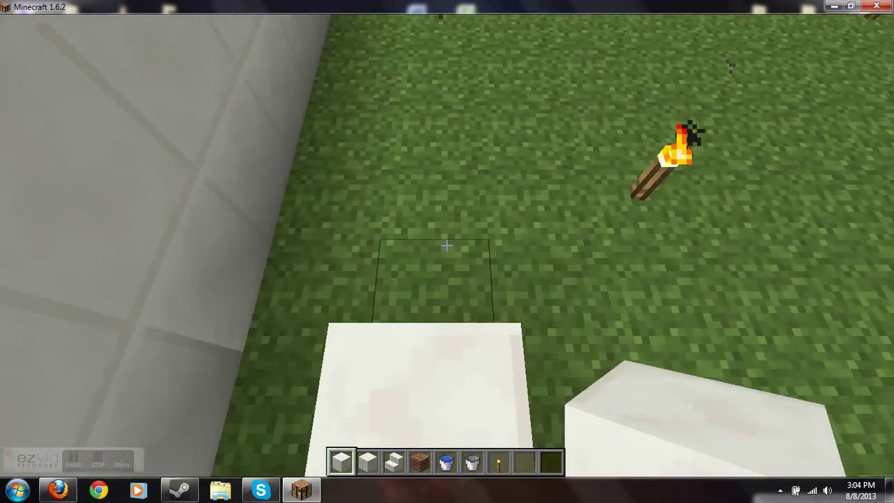
right_click(447, 245)
right_click(447, 245)
right_click(447, 245)
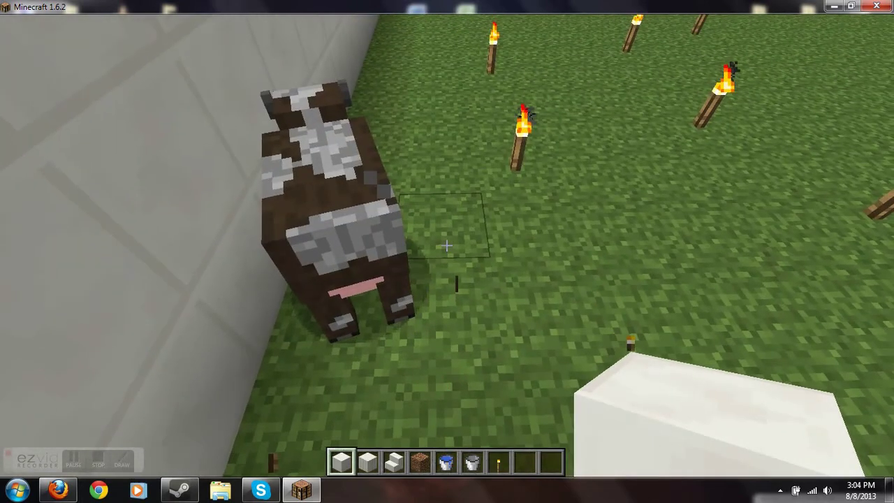
- Hit the cow in the way, break a misplaced block, add two quartz blocks, and clear a torch
left_click(447, 246)
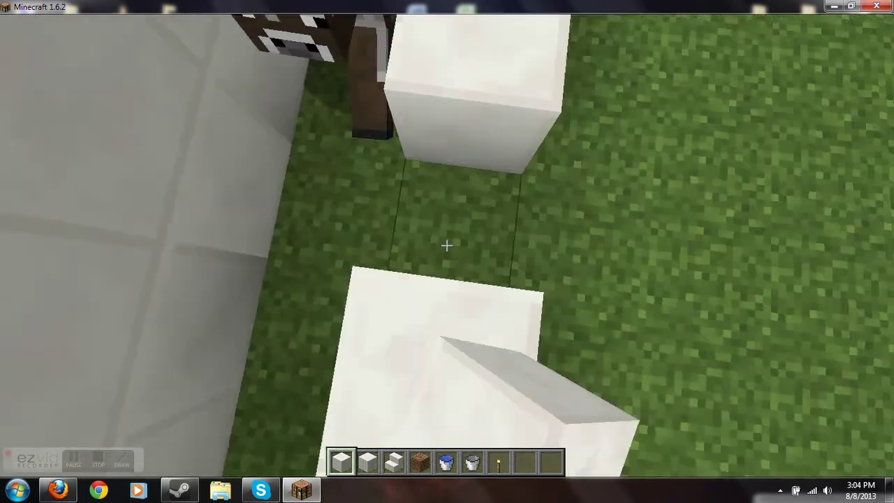
left_click(447, 245)
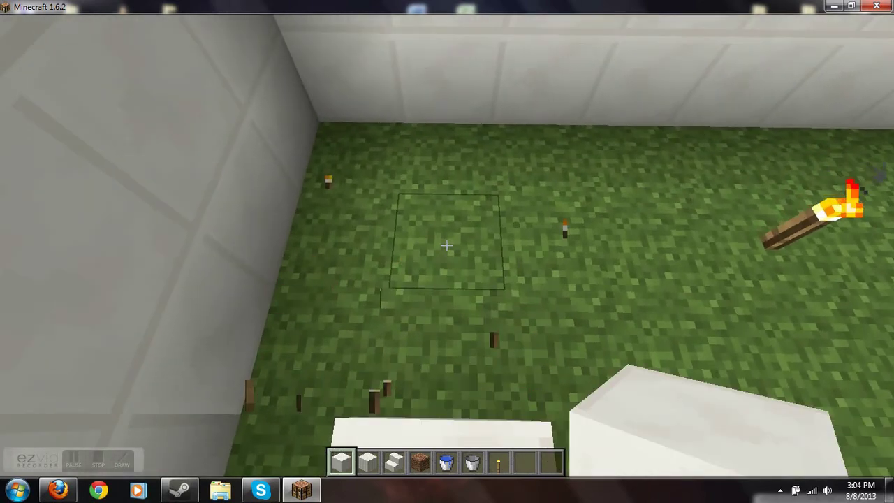
right_click(447, 246)
right_click(447, 246)
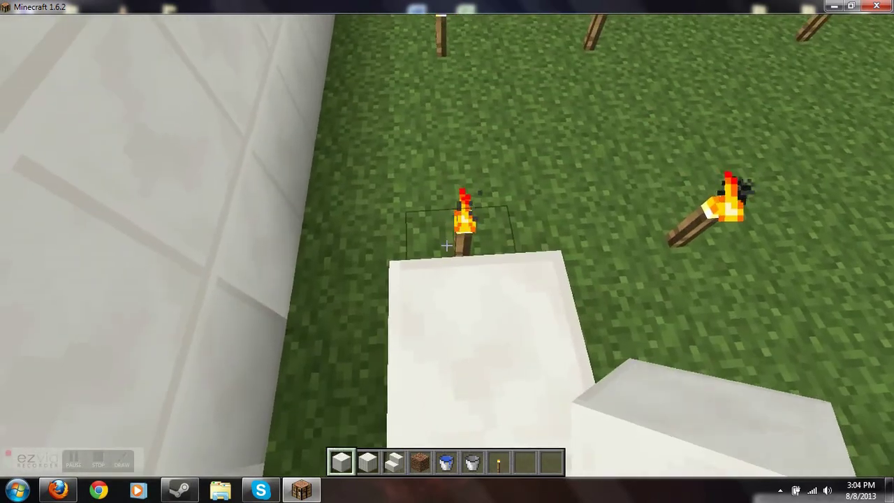
left_click(447, 246)
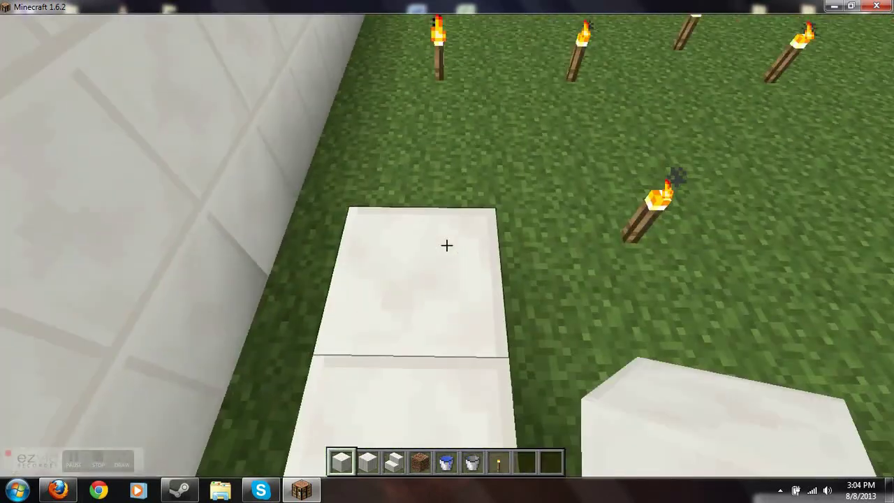
- Replace a stray quartz block to fill the strip's gap, and add one on the grass
left_click(447, 246)
right_click(448, 245)
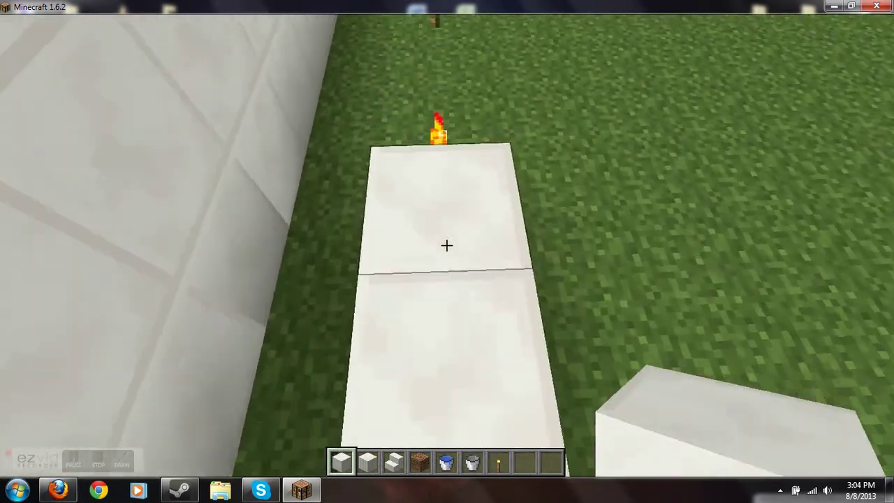
right_click(447, 246)
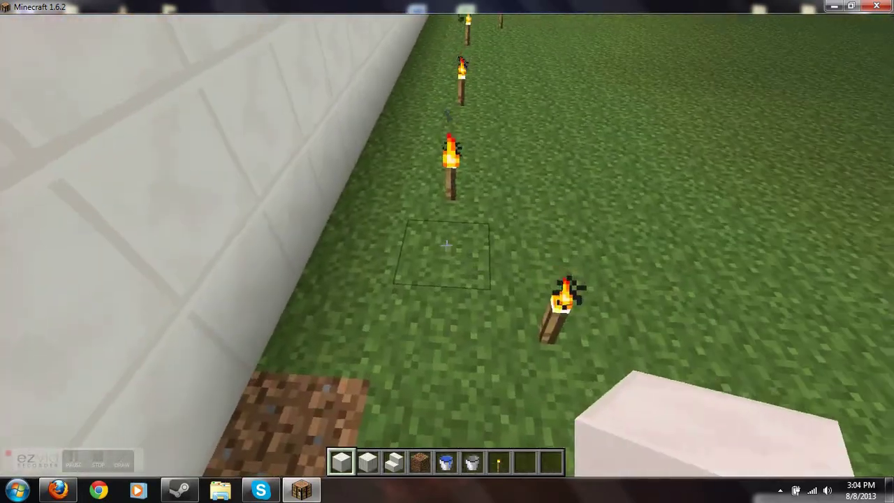
- Extend the row along the wall, knocking down torches and filling the gaps with quartz
right_click(447, 244)
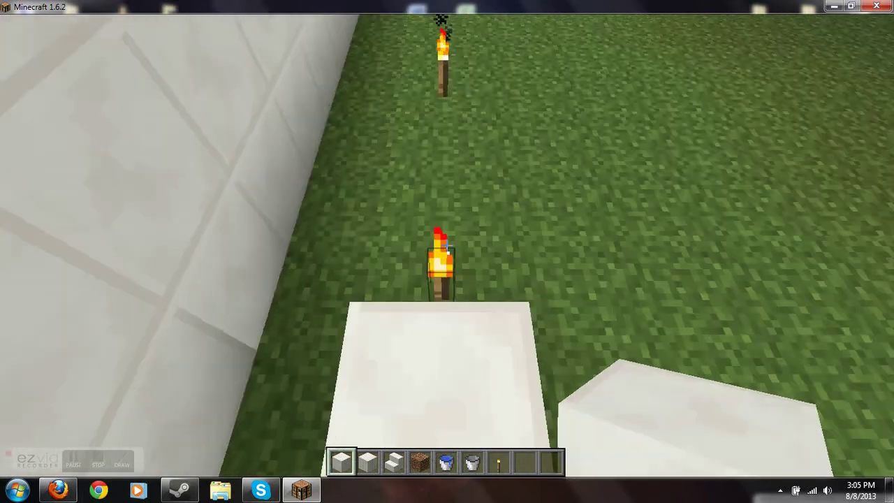
left_click(448, 245)
right_click(447, 245)
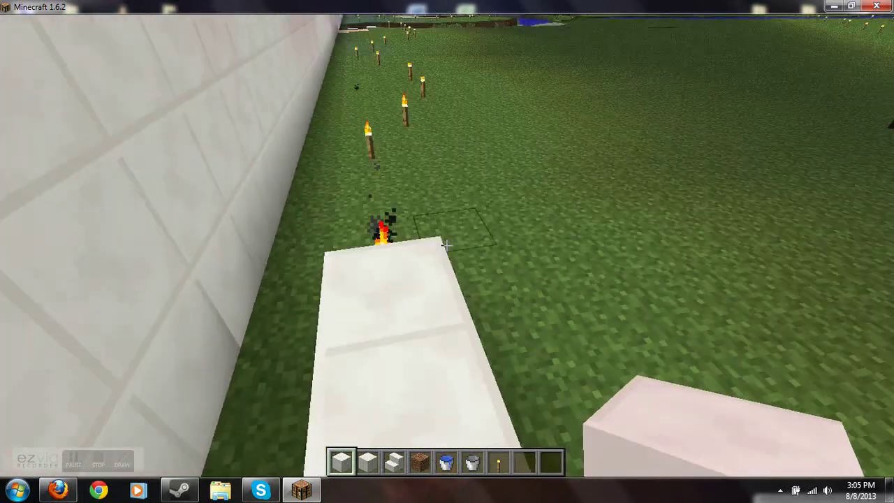
left_click(447, 245)
left_click(447, 244)
right_click(447, 244)
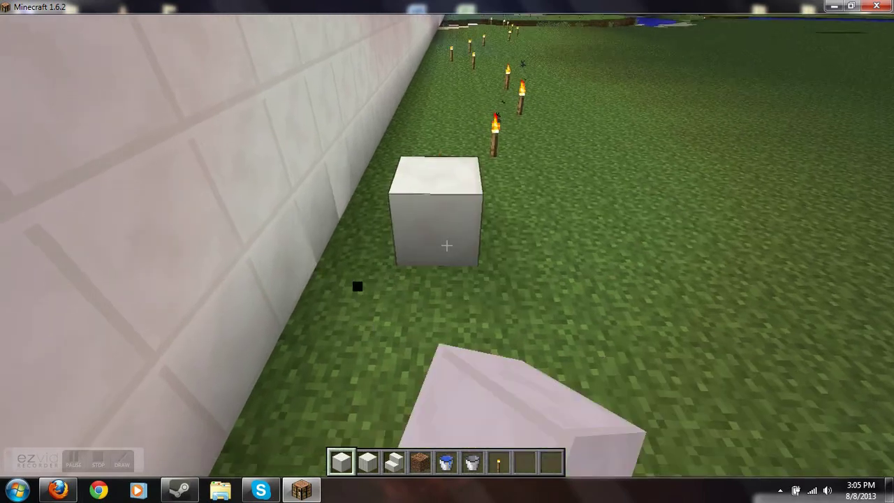
- Fill the remaining quartz gaps, break a torch by the wall, and pause the game
right_click(447, 245)
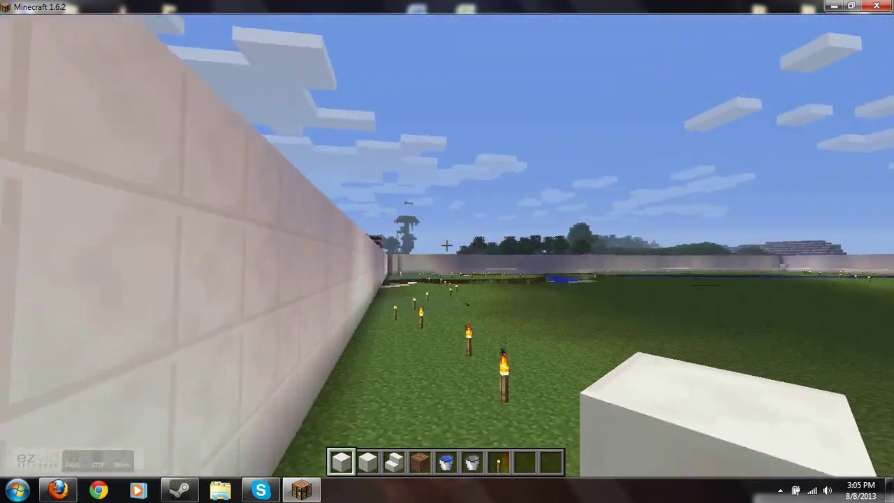
left_click(447, 244)
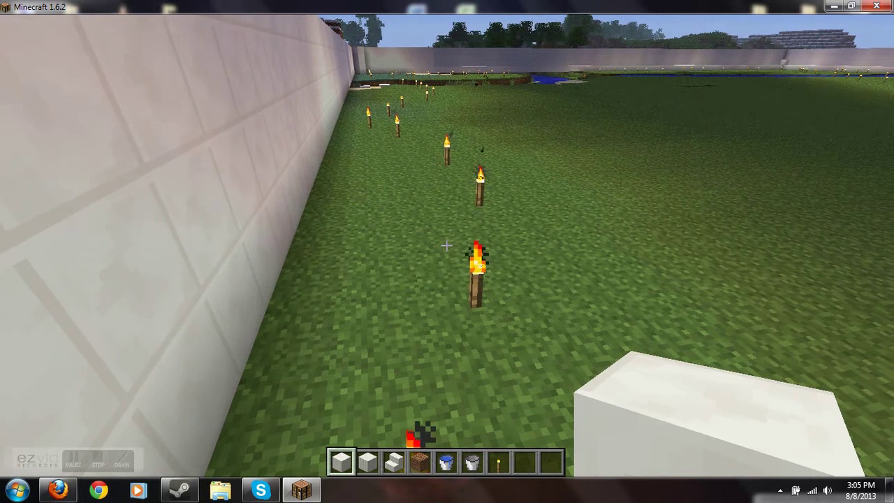
key("Escape")
- Start a LAN world and switch to creative mode with /gamemode c
left_click(508, 248)
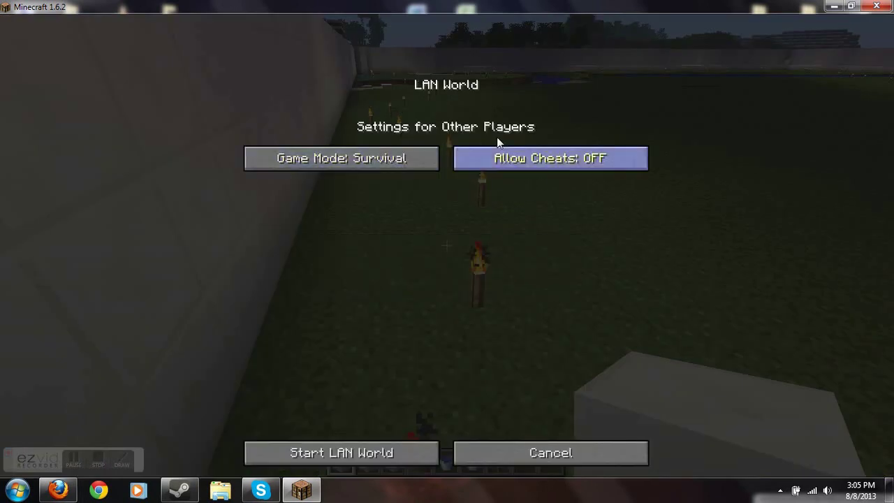
left_click(418, 448)
type("/gam")
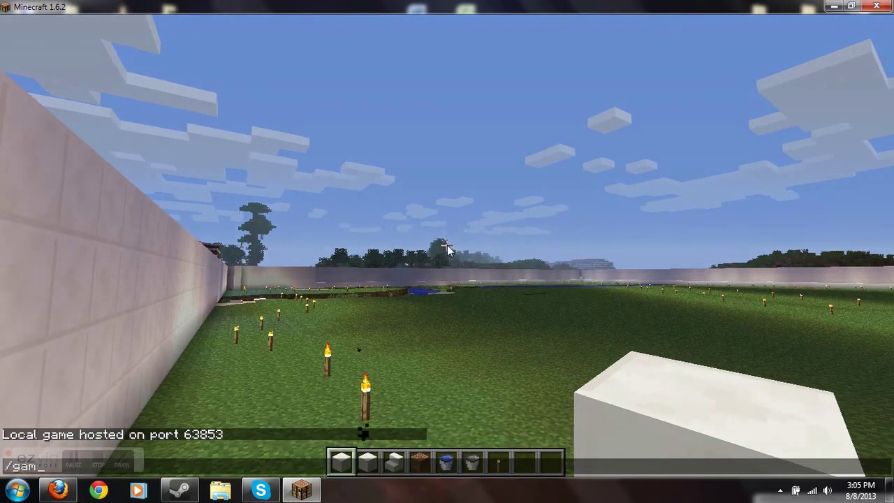
key("Tab")
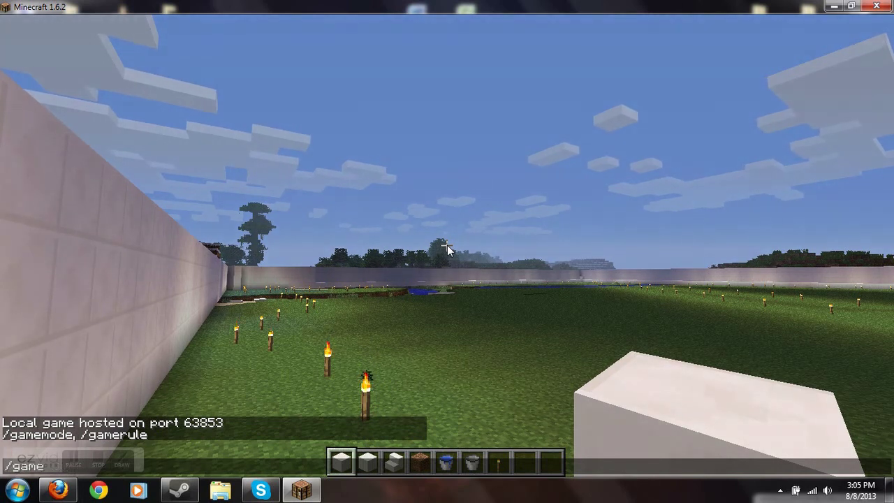
key("Return")
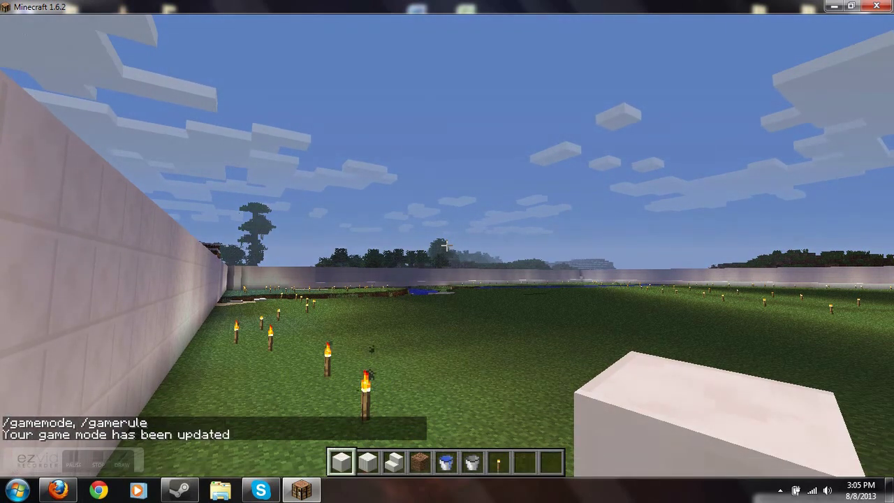
- Place a quartz block, break the torch ahead, and set the time to day
right_click(447, 252)
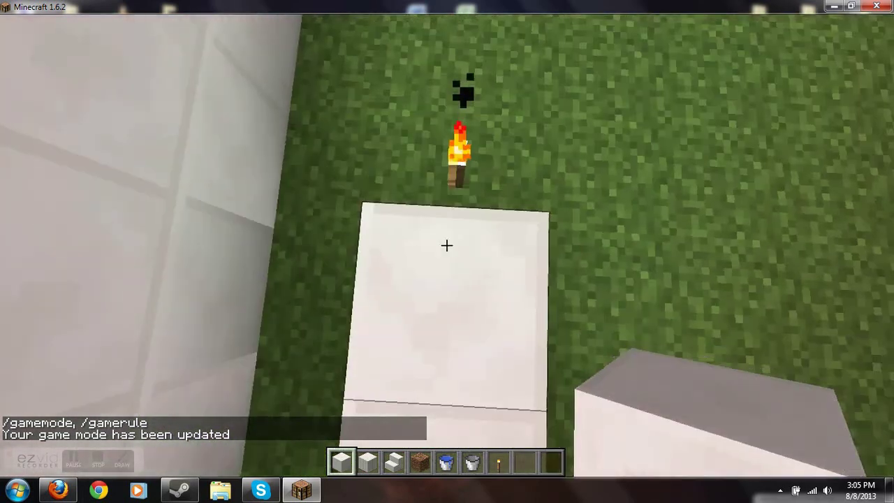
left_click(447, 248)
type("/time")
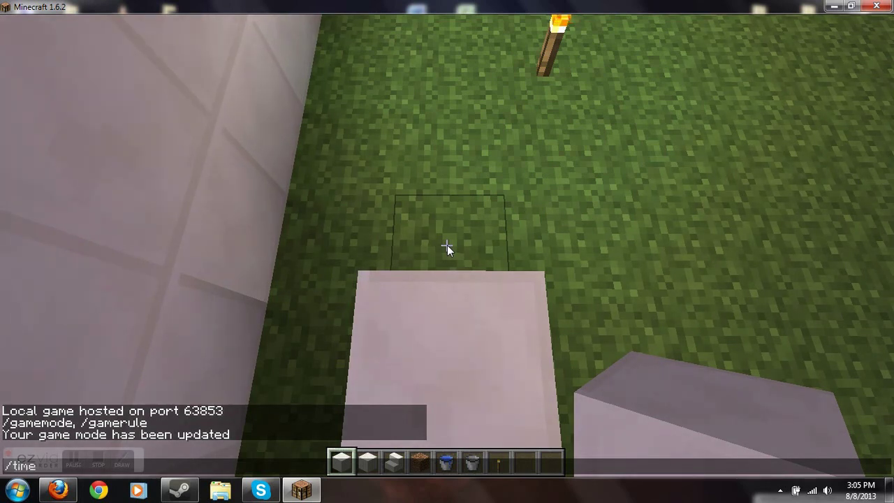
key("Tab")
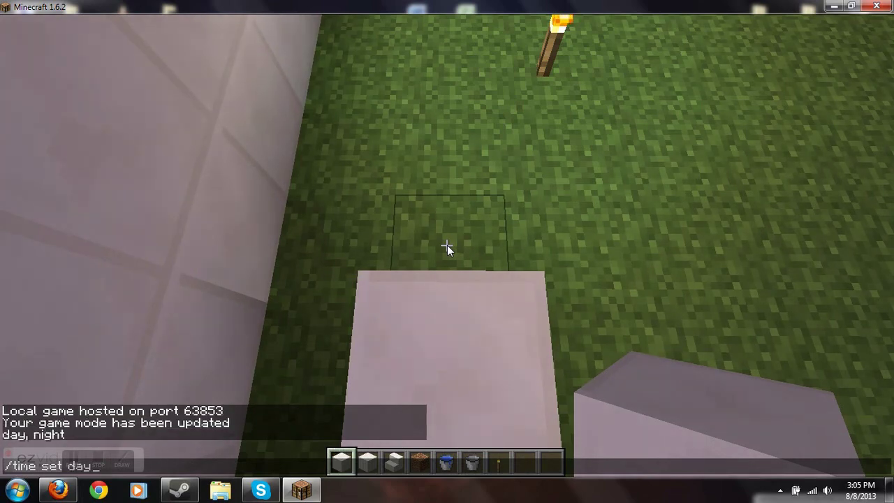
key("Return")
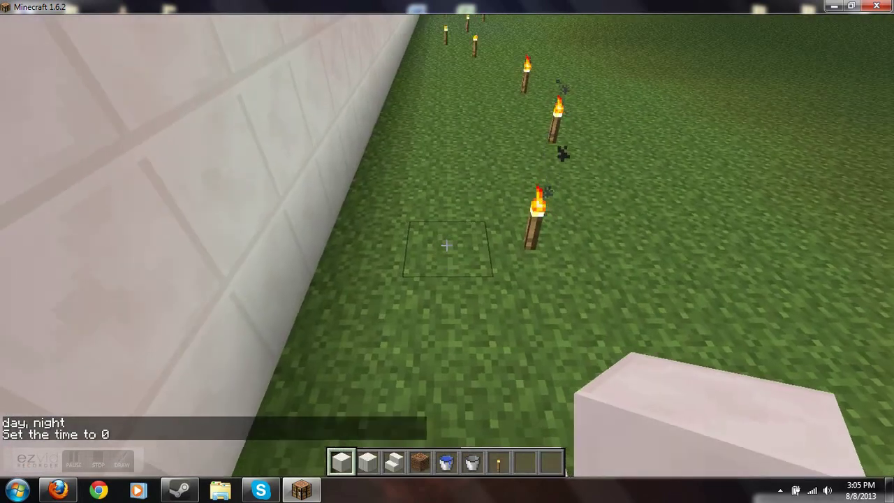
- Lay quartz blocks on the grass along the wall, breaking the misplaced ones
right_click(447, 245)
right_click(447, 245)
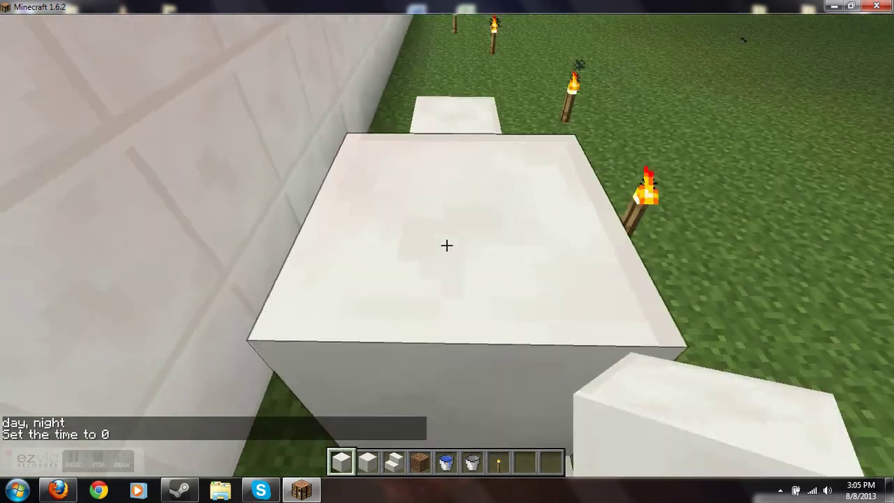
left_click(447, 245)
left_click(447, 245)
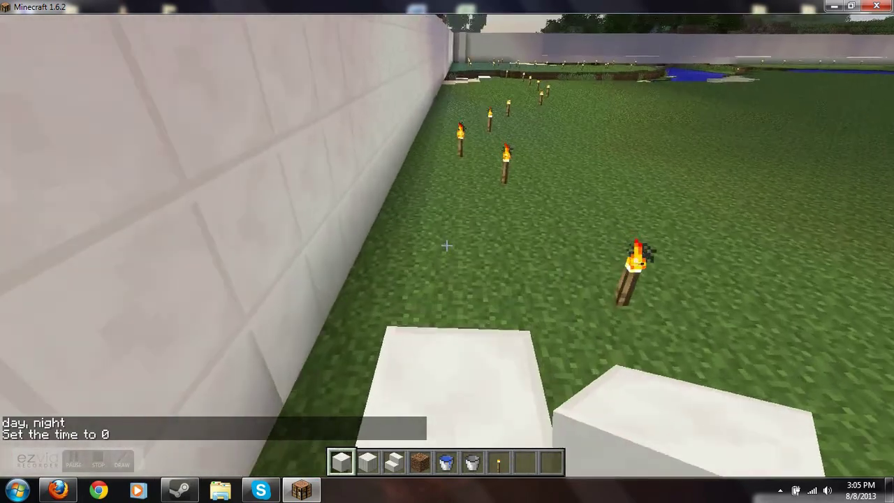
right_click(447, 246)
right_click(447, 245)
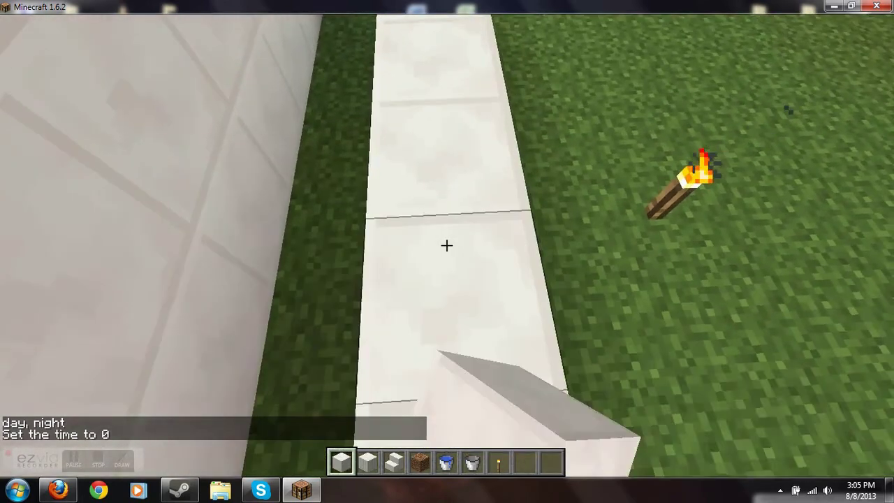
right_click(448, 246)
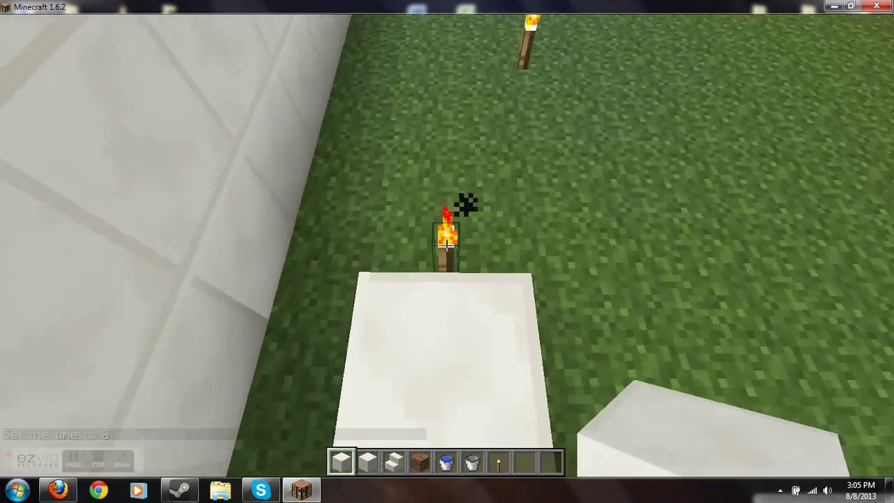
left_click(447, 246)
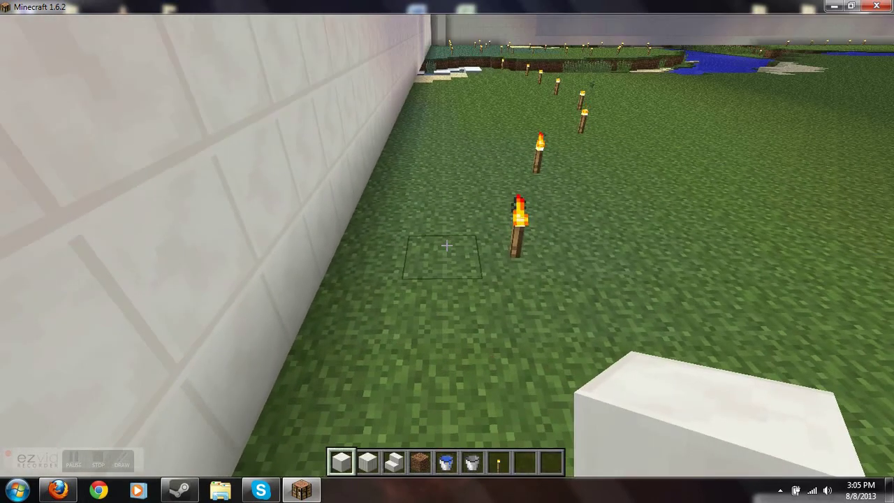
- Lengthen the quartz row along the wall until it reaches the sand by the water
right_click(447, 245)
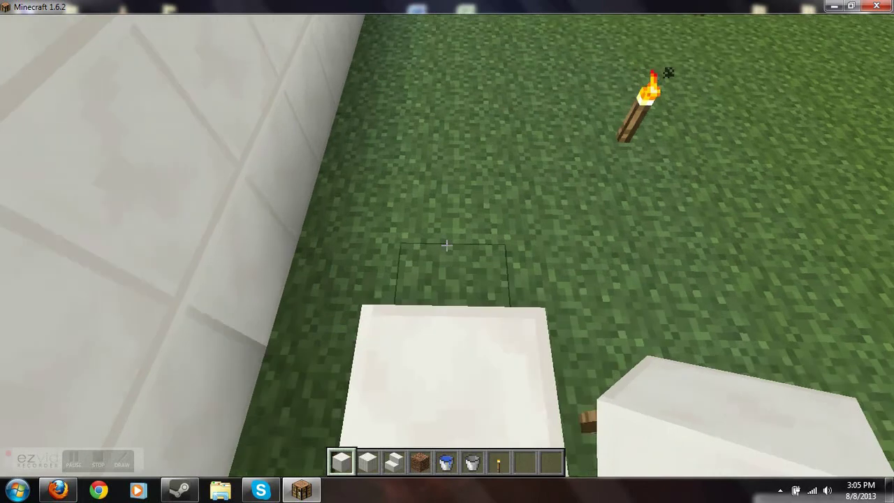
right_click(447, 245)
right_click(447, 245)
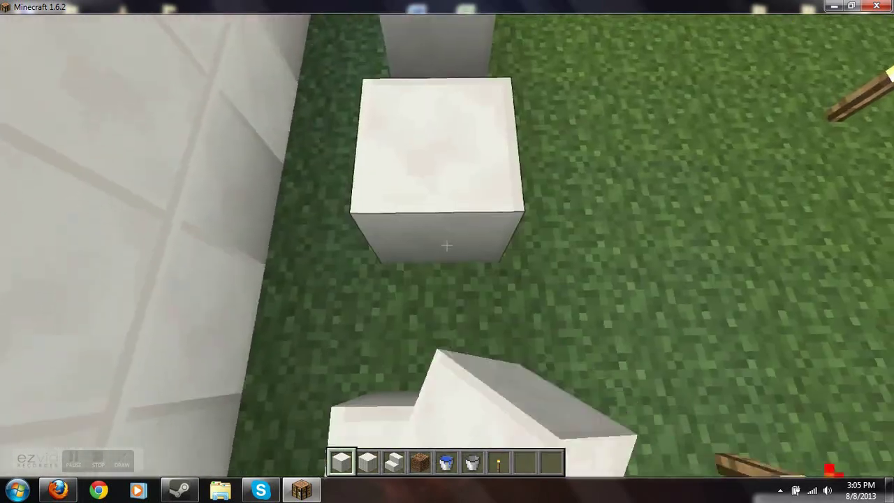
right_click(447, 246)
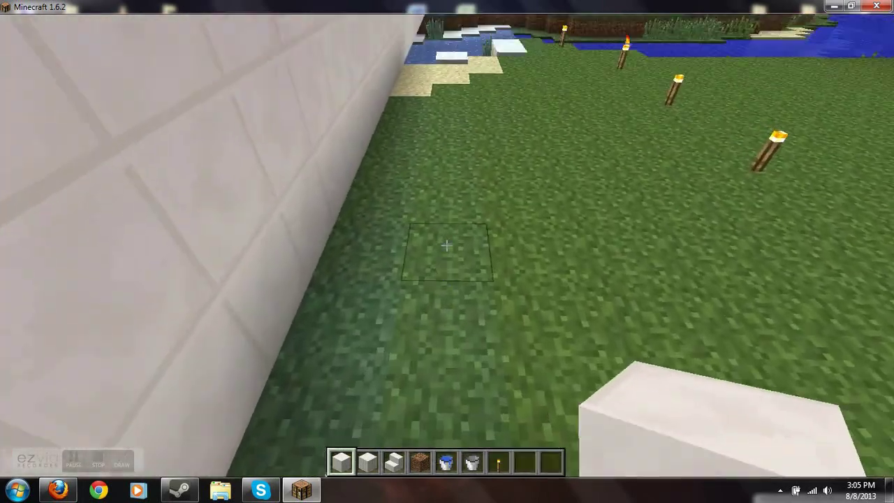
right_click(447, 245)
right_click(447, 246)
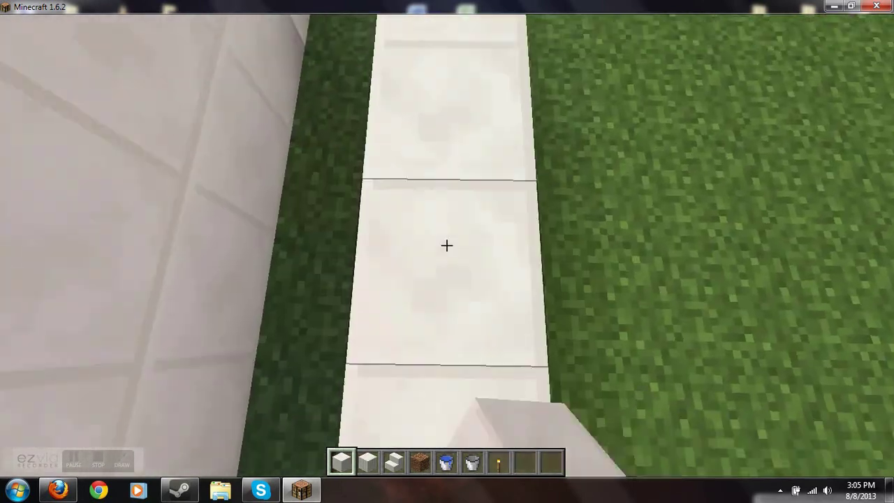
key("w")
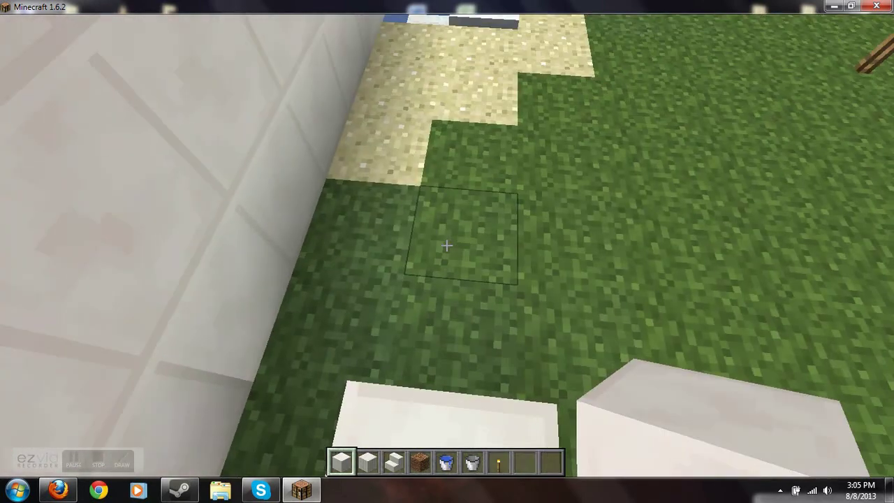
right_click(447, 246)
key("w")
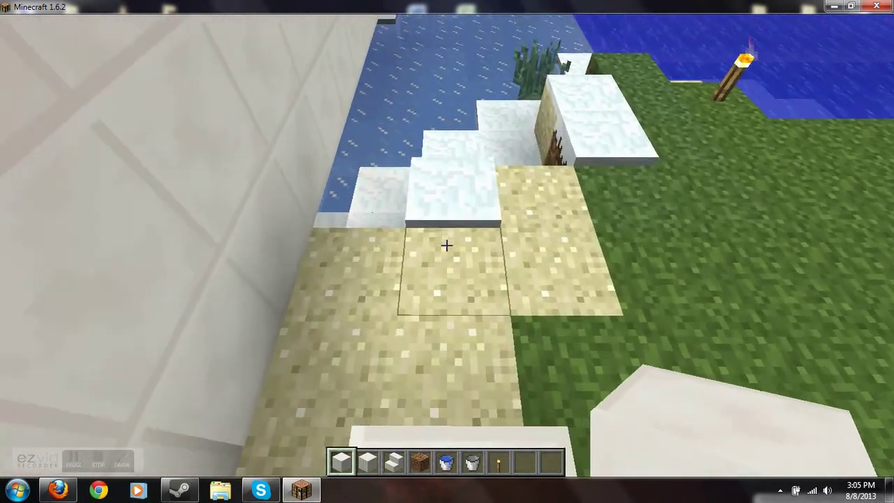
right_click(447, 245)
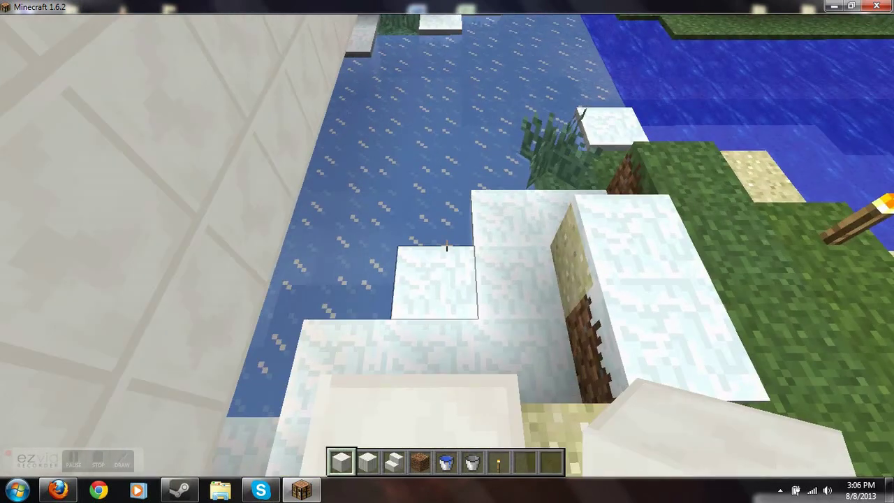
- Fly over to the grass gap beside the wall and fill it with a quartz block
key("w")
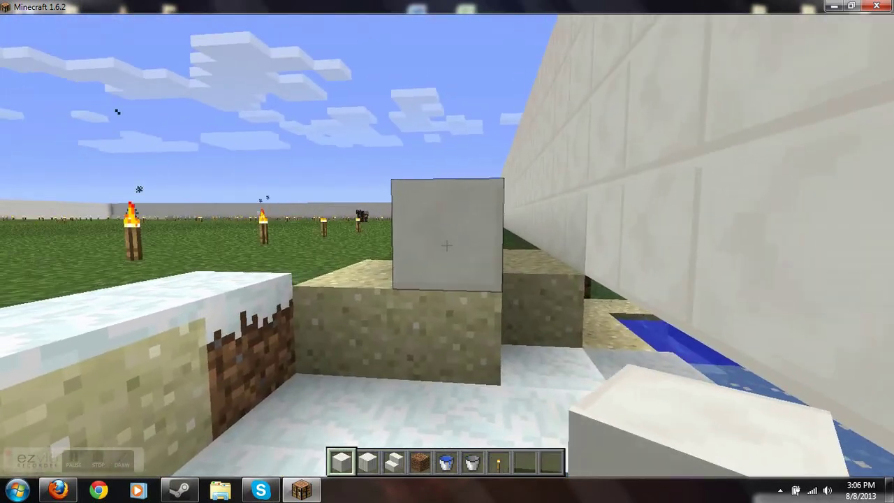
key("w")
key("s")
key("w")
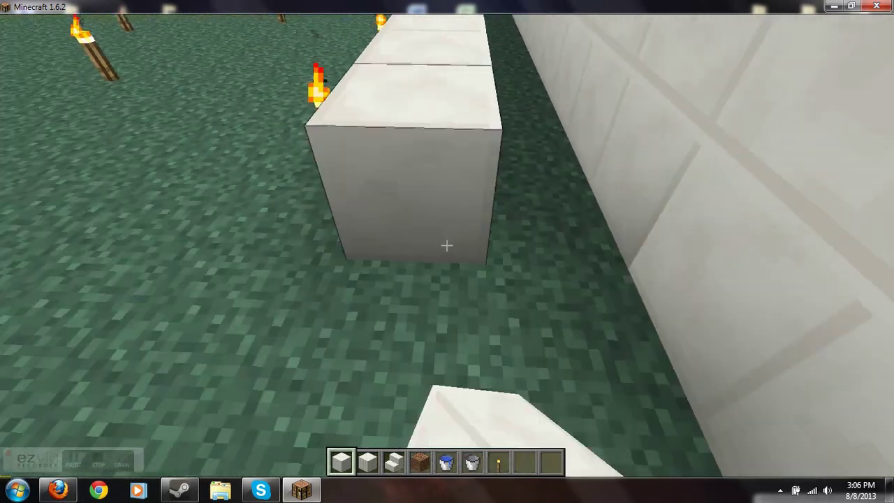
key("w")
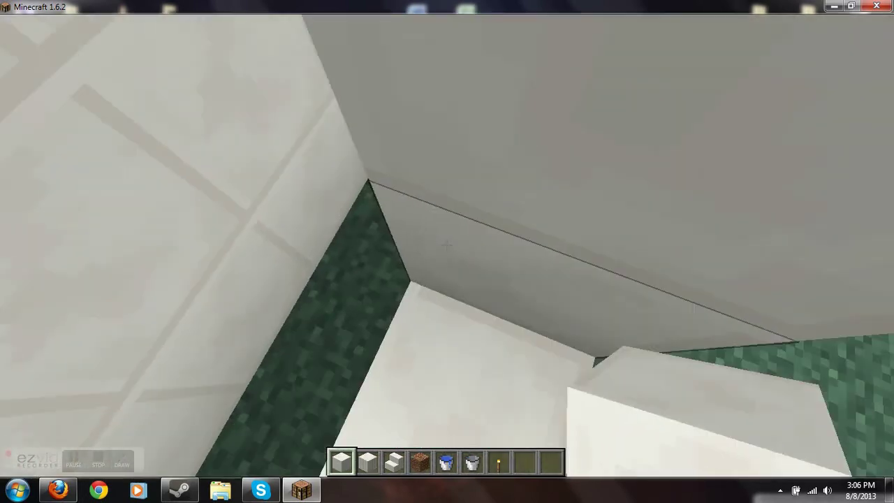
right_click(448, 245)
- Add a quartz block to the end of the row, then rise above the row
key("w")
key("w")
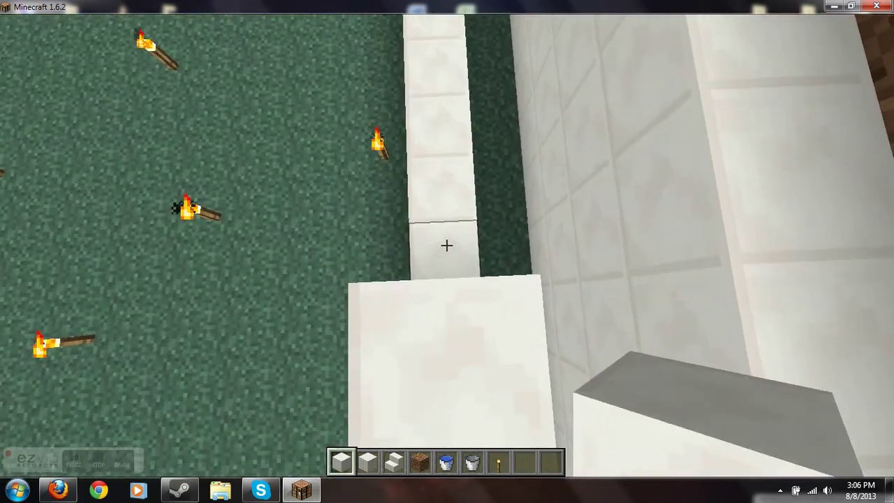
key("w")
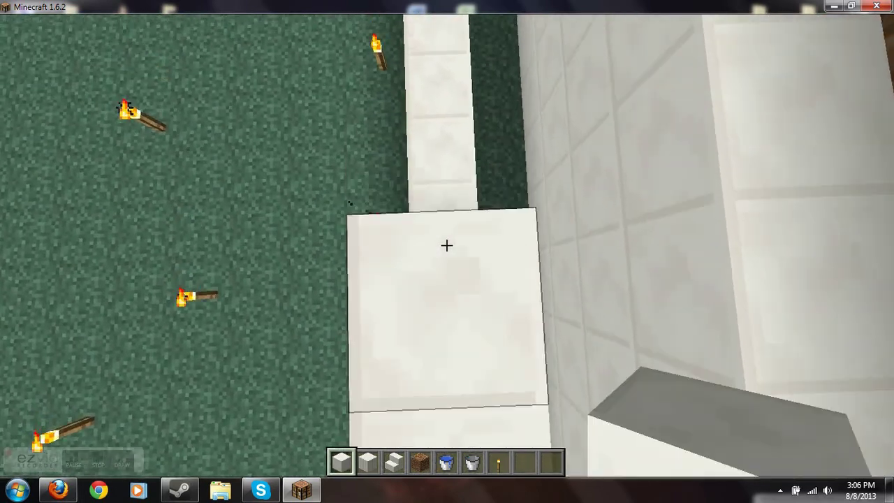
right_click(447, 245)
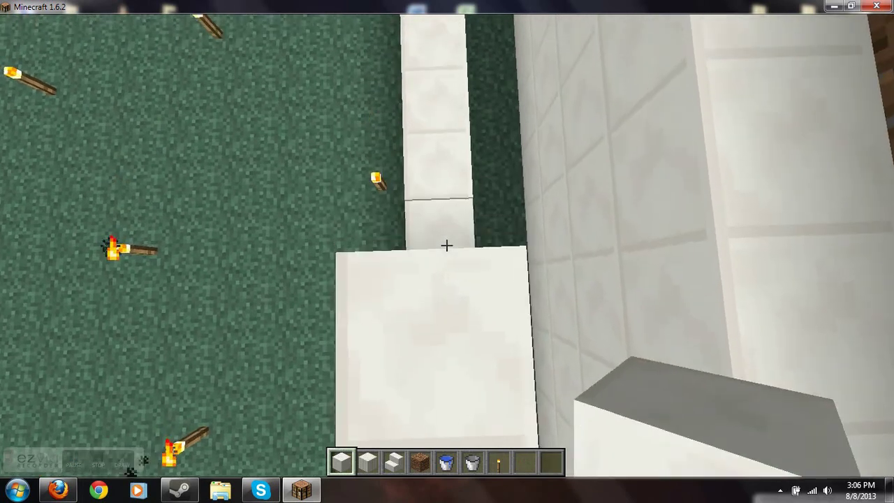
key("w")
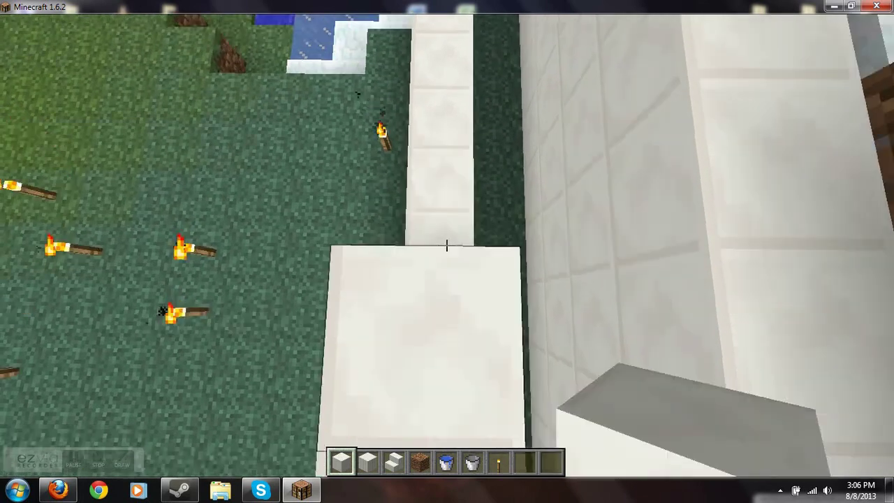
key("s")
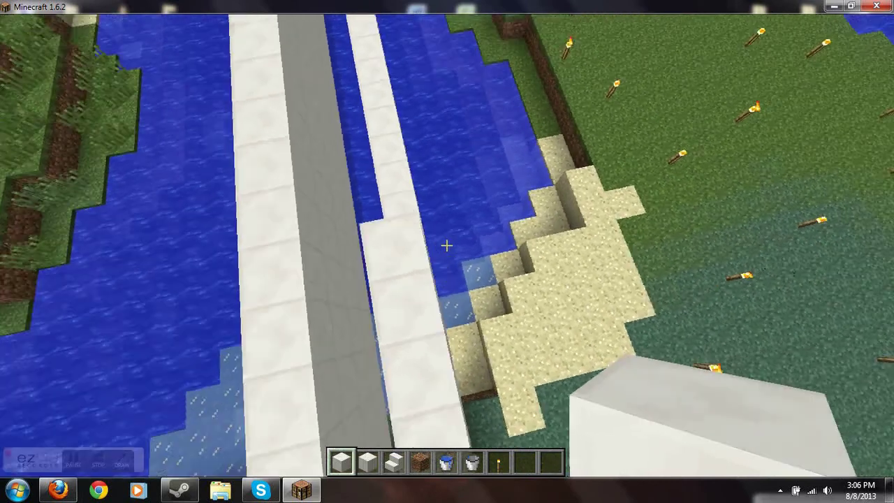
- Place seven quartz blocks extending the row over the water, then pause at the Game menu
right_click(447, 244)
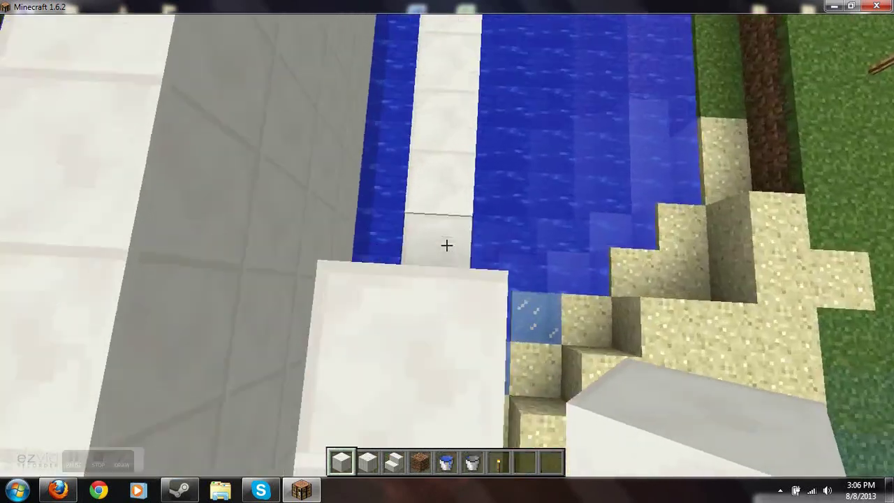
right_click(448, 245)
right_click(447, 245)
right_click(447, 246)
right_click(447, 245)
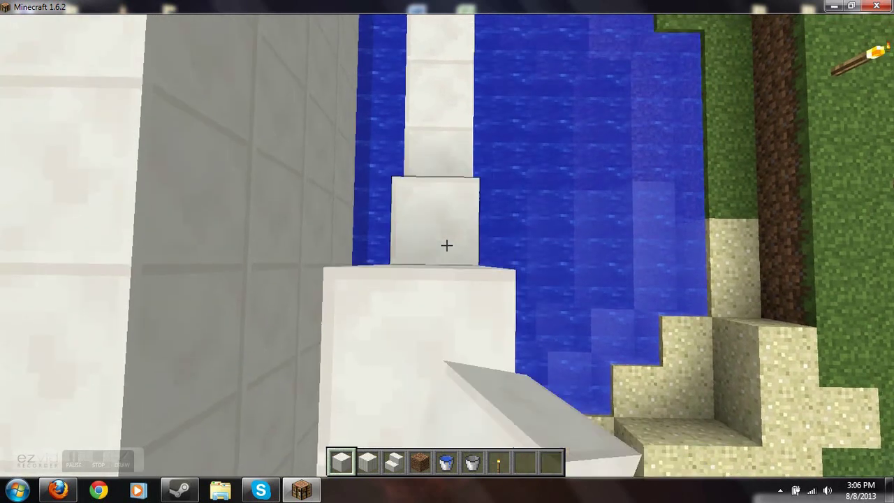
right_click(447, 245)
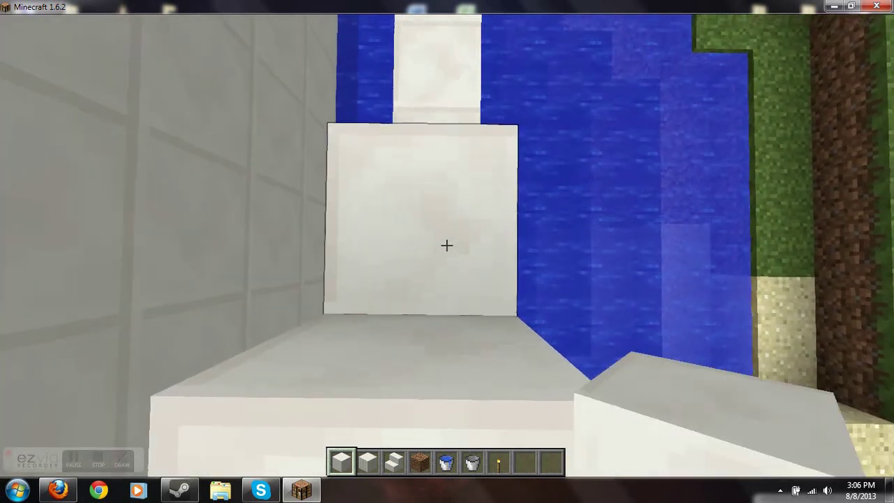
right_click(447, 245)
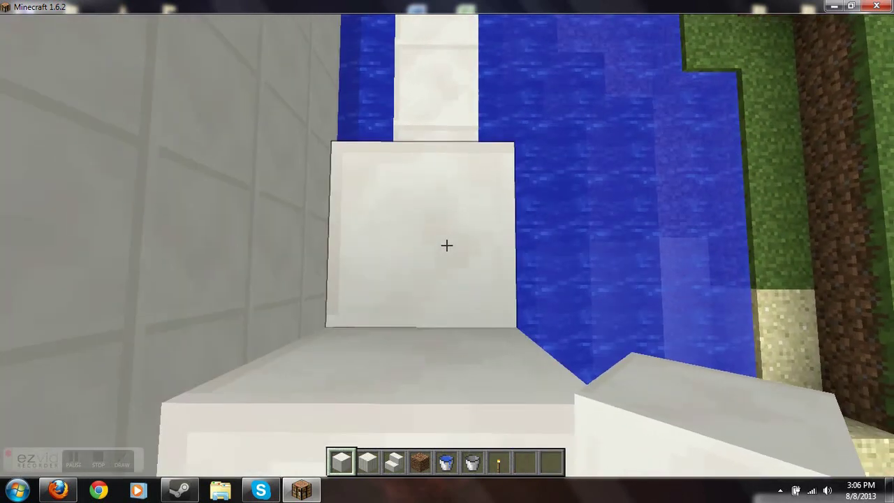
key("Escape")
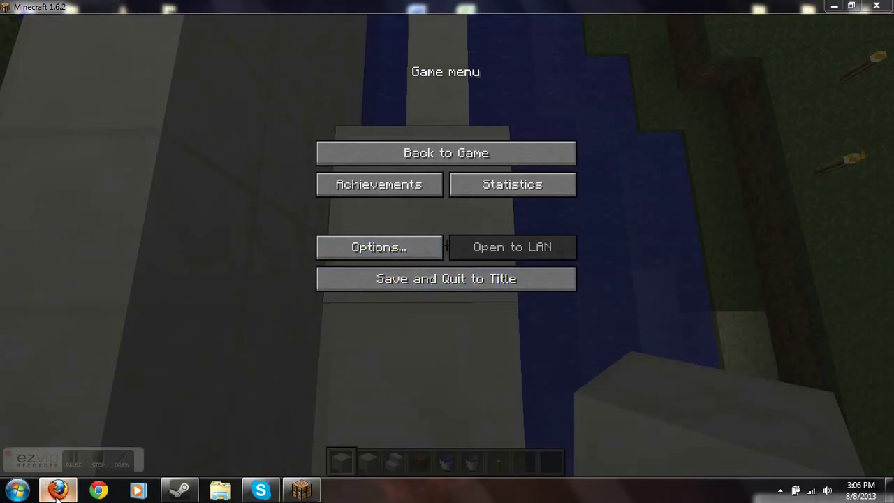
- Close Firefox's Minute Timer Alarm tab and minimize Firefox to show the paused game
left_click(57, 492)
left_click(786, 10)
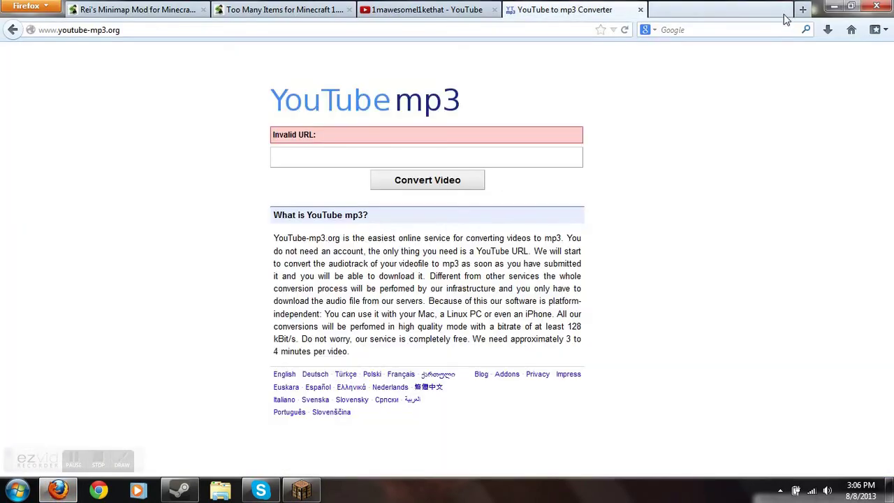
left_click(836, 7)
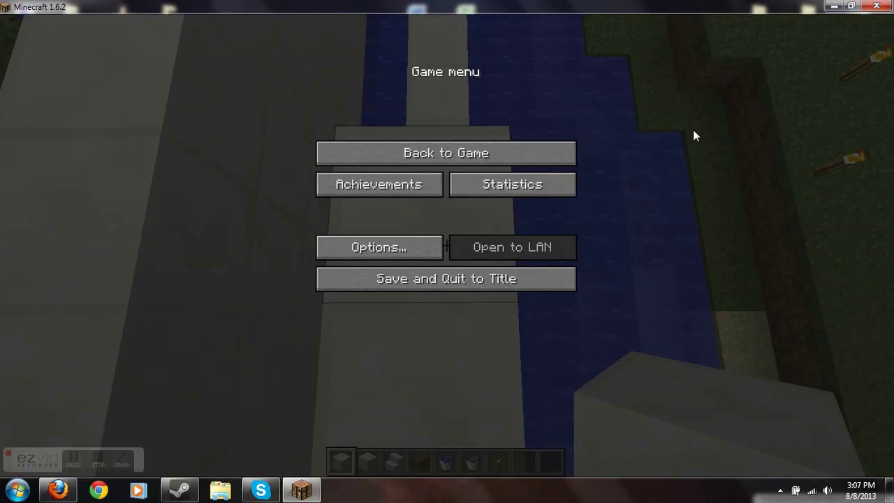
left_click(98, 463)
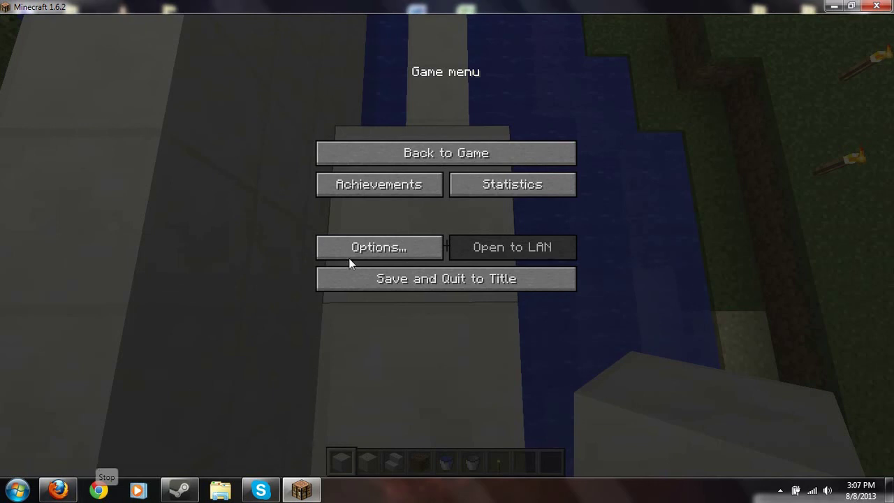